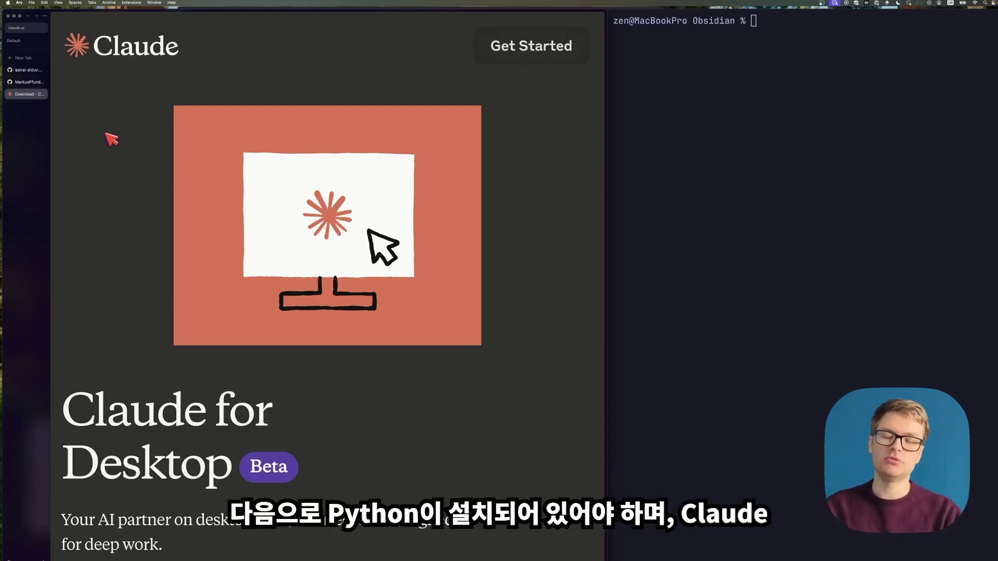
- Cycle through the uv, mcp-obsidian and Claude download tabs in Arc, ending on astral-sh/uv
left_click(26, 70)
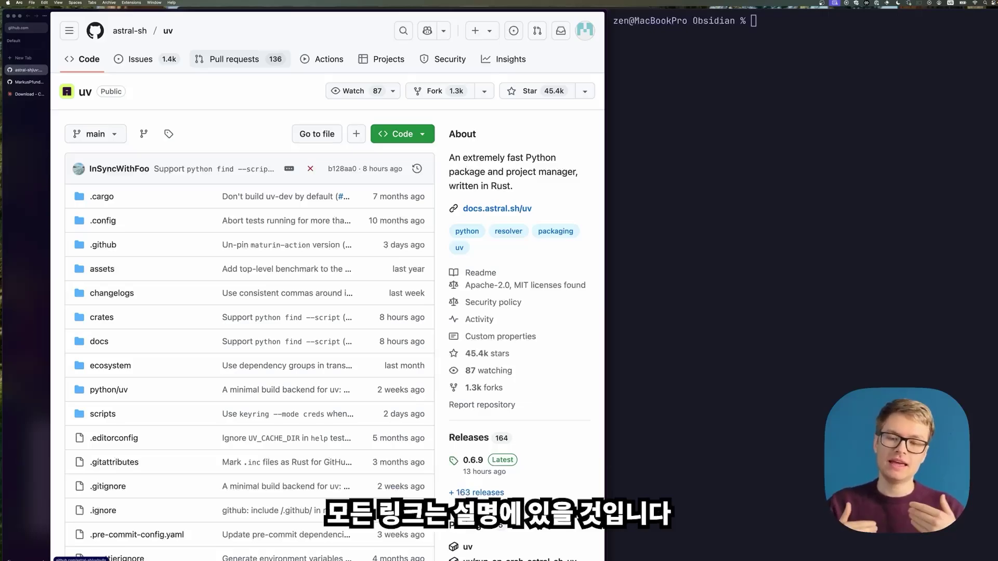
left_click(27, 81)
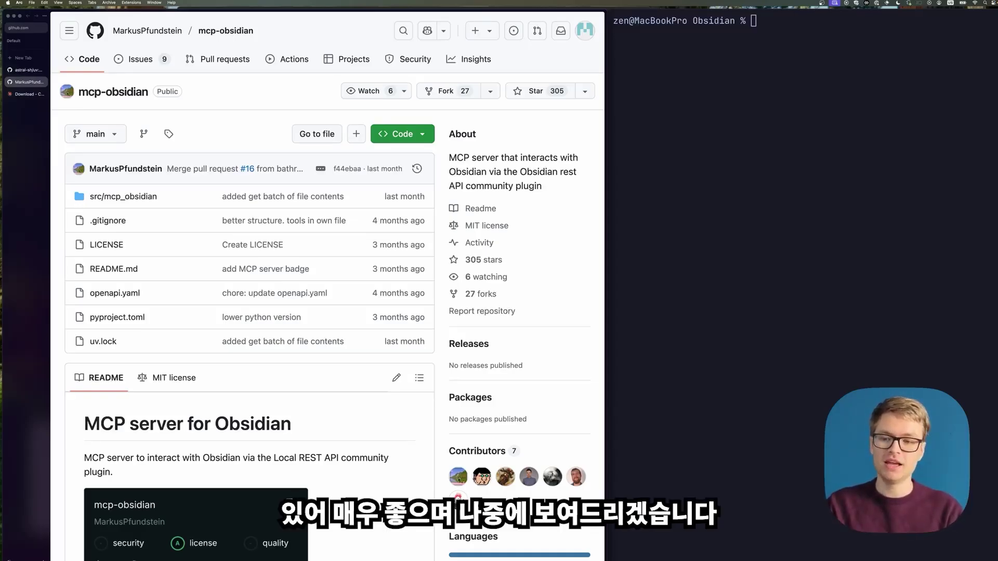
left_click(26, 94)
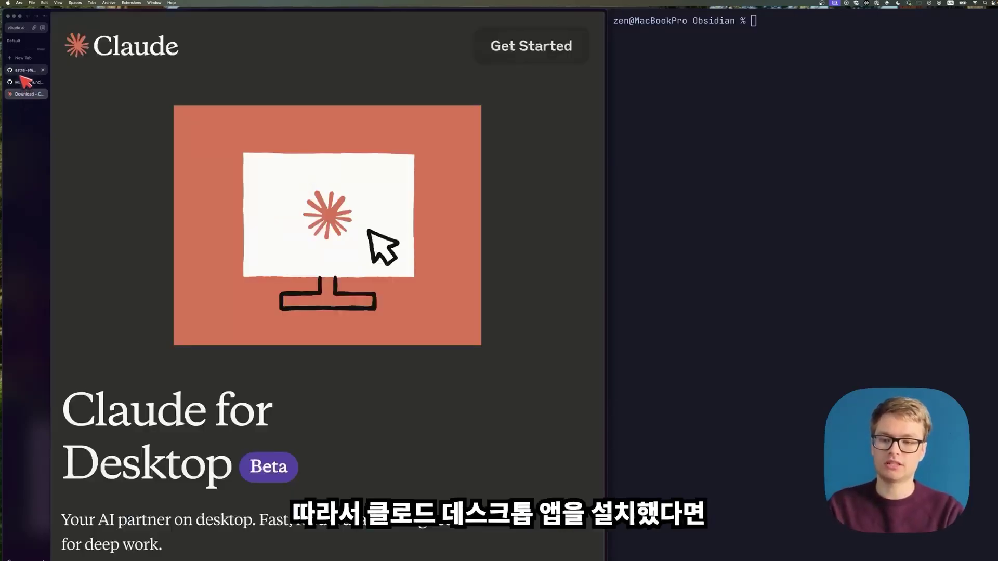
left_click(21, 71)
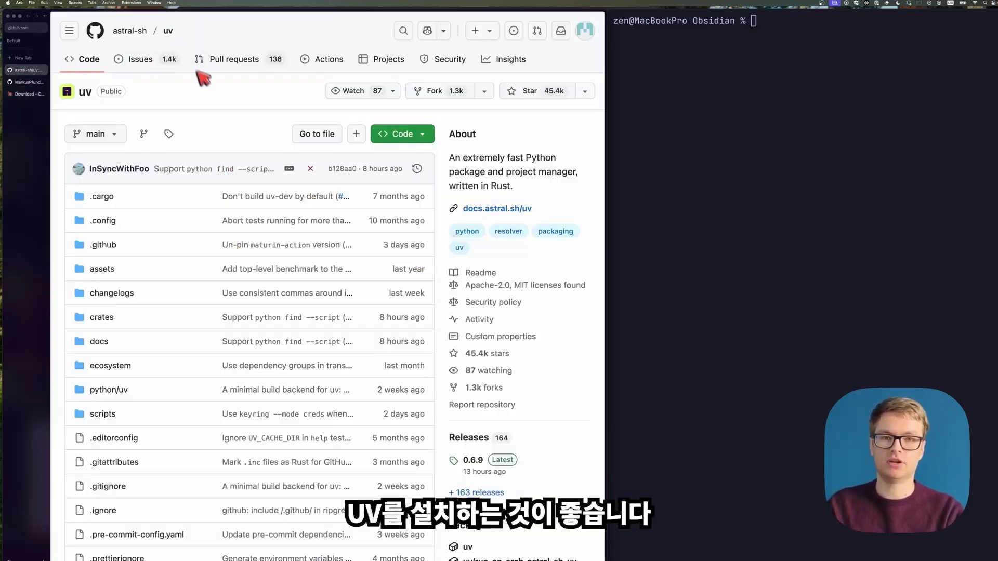
- Copy the uv curl install command from the README and run it in WezTerm
scroll(200, 78, "down", 20)
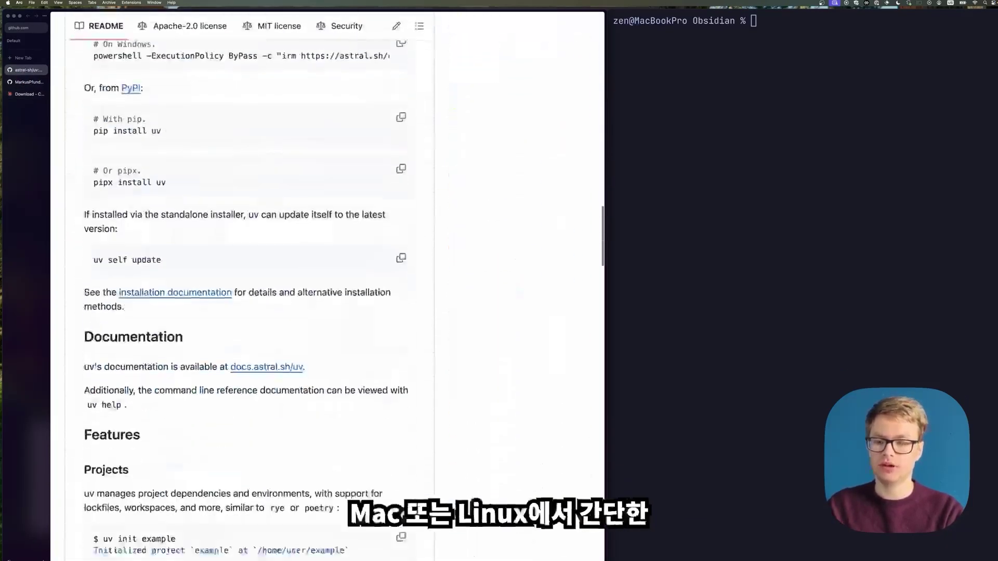
scroll(223, 118, "up", 4)
left_click_drag(286, 115, 140, 122)
triple_click(110, 118)
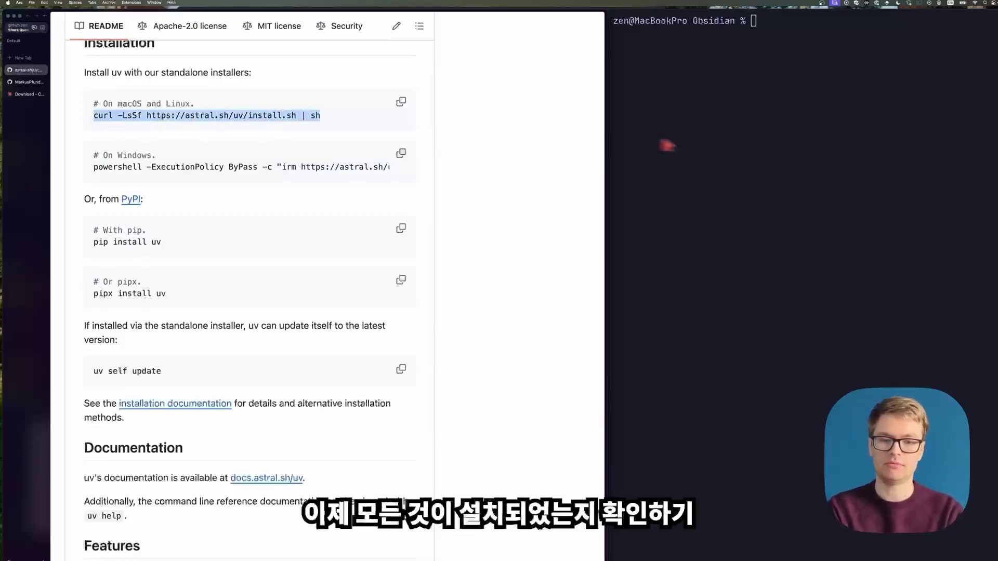
left_click(684, 146)
type("curl -LsSf https://astral.sh/uv/install.sh | sh")
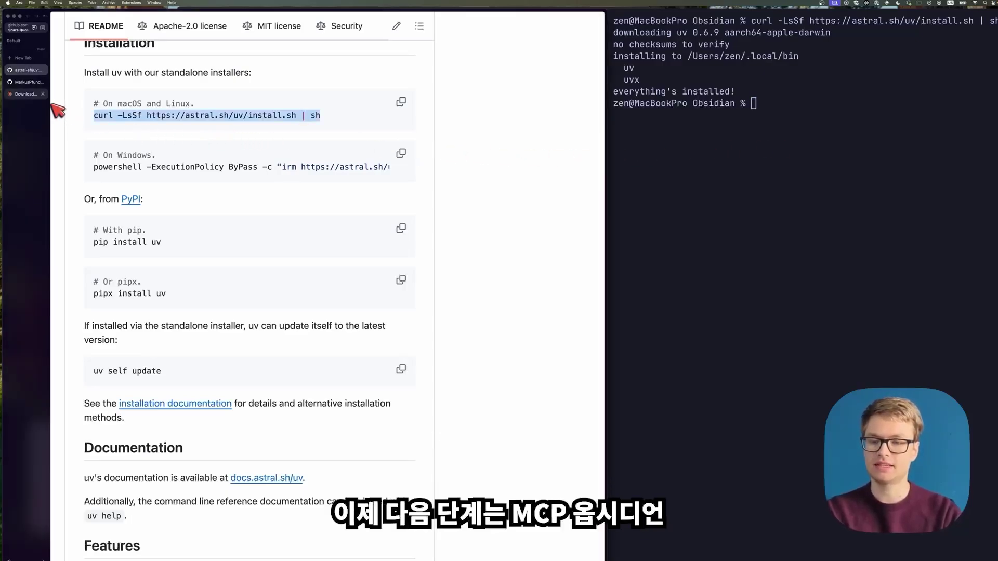
- Clone the mcp-obsidian repository with git clone and its copied GitHub address
left_click(29, 84)
key("super+l")
key("super+c")
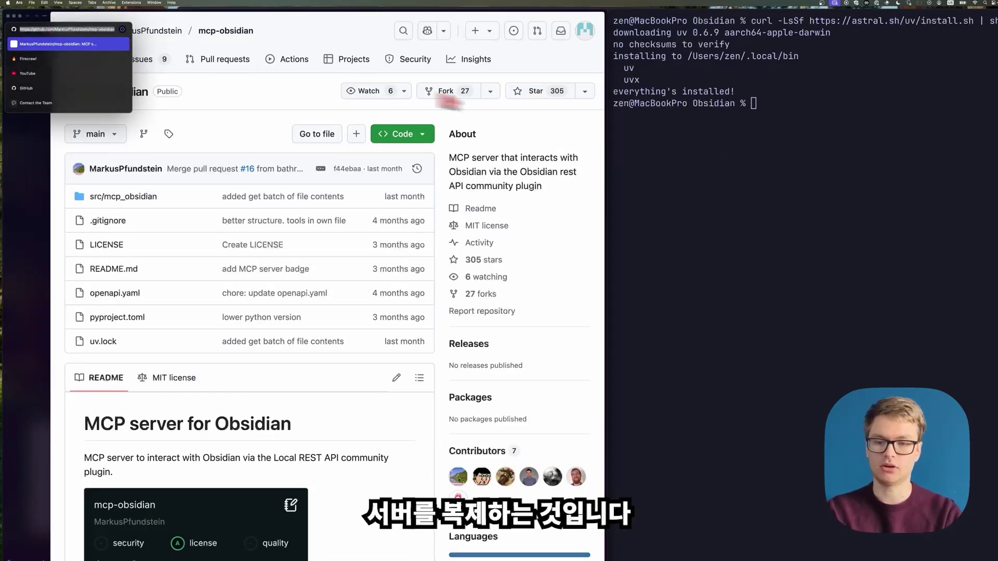
left_click(747, 152)
type("git clone")
key("super+v")
key("Return")
- Move into the mcp-obsidian folder and list pyproject.toml, src and uv.lock
key("super+Tab")
left_click(616, 141)
type("ls")
key("Return")
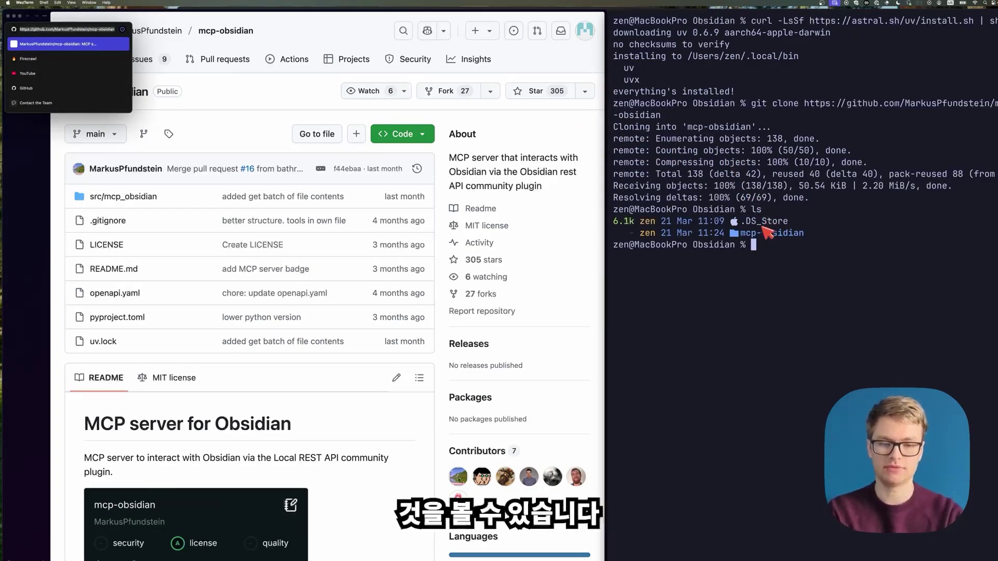
left_click_drag(741, 233, 807, 237)
key("super+c")
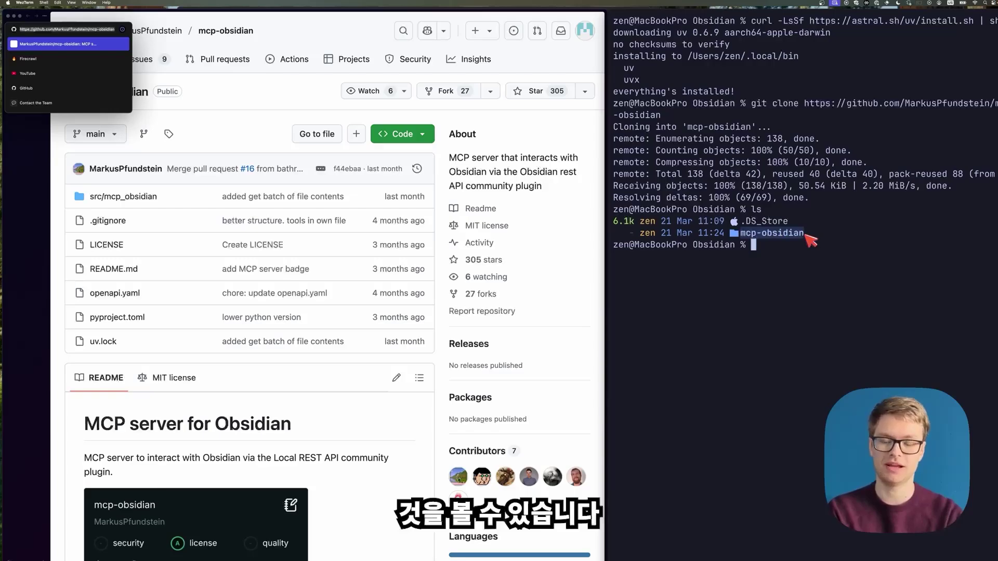
type("cd")
key("super+v")
key("Return")
type("ls")
key("Return")
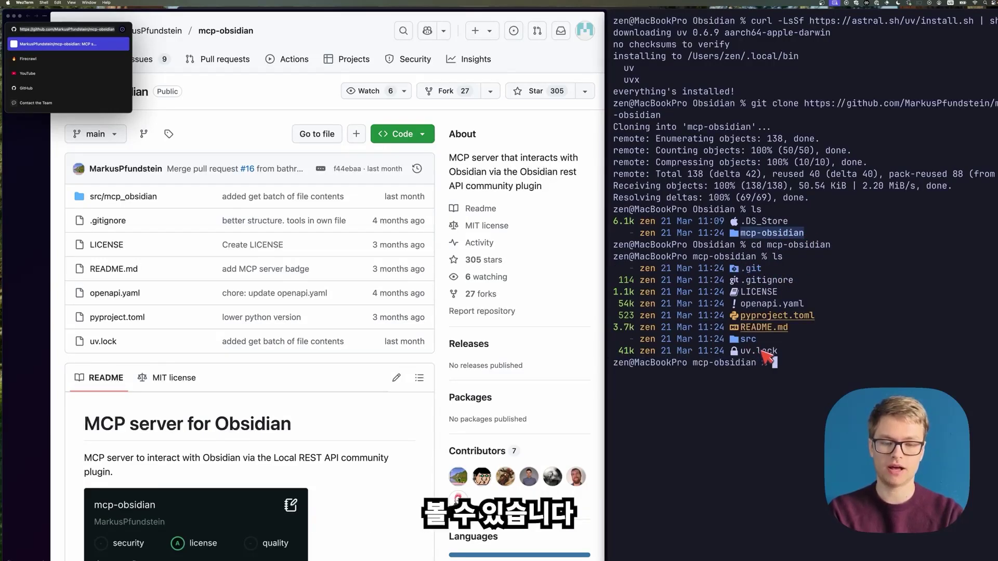
left_click(741, 320)
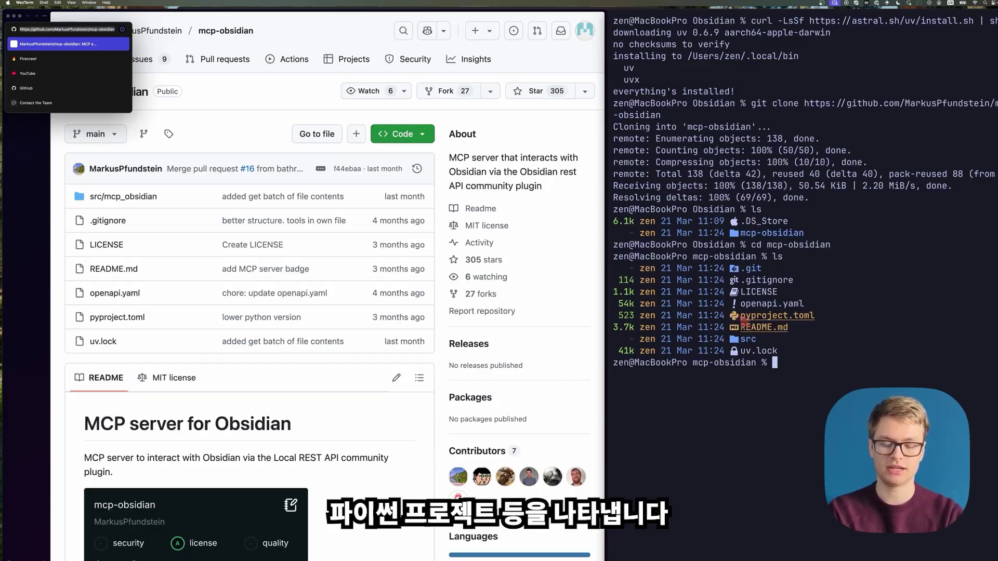
- Find the Obsidian REST API Key configuration in the mcp-obsidian README, then switch to Obsidian
scroll(249, 291, "down", 10)
scroll(250, 291, "down", 8)
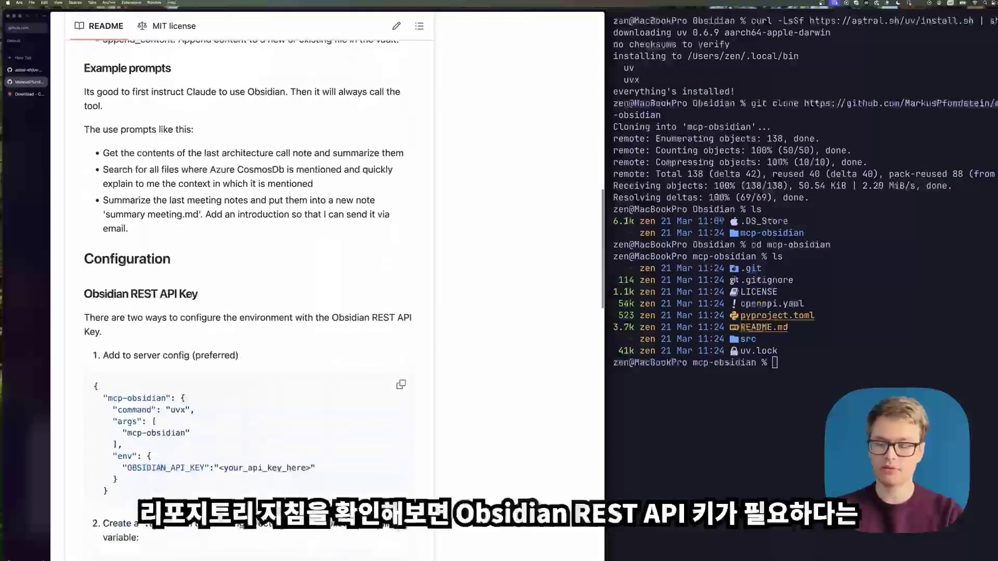
scroll(250, 291, "down", 3)
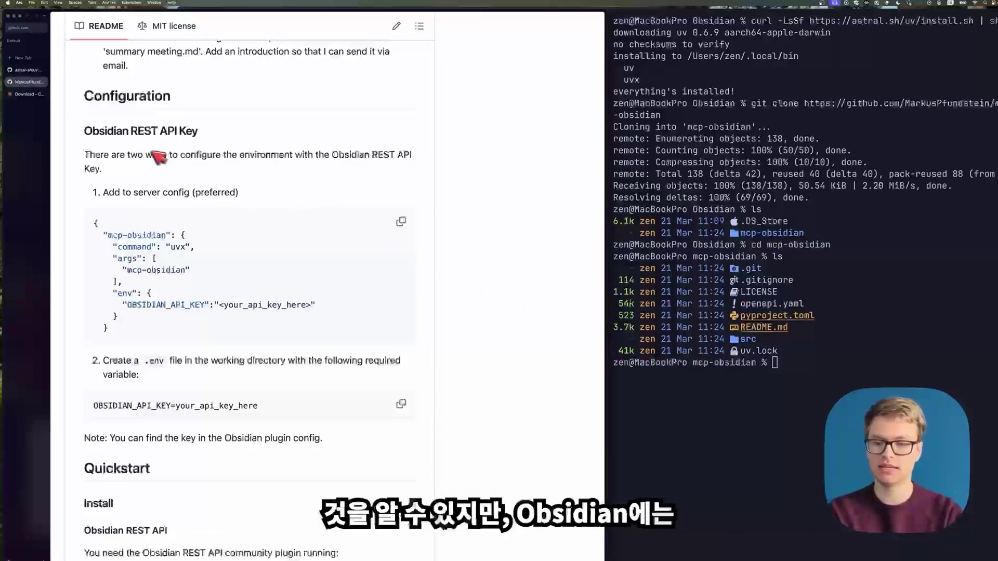
left_click_drag(94, 133, 208, 136)
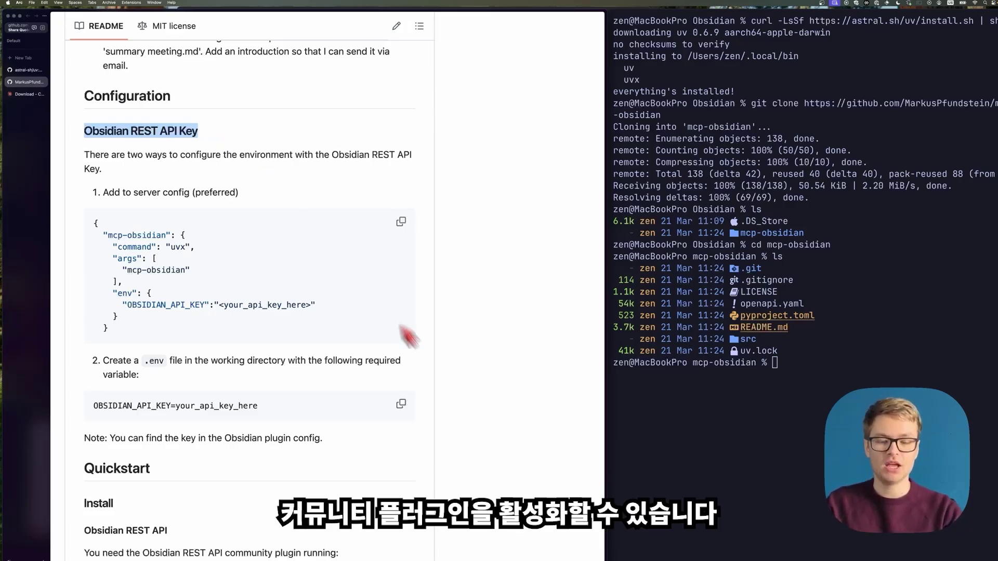
left_click(698, 553)
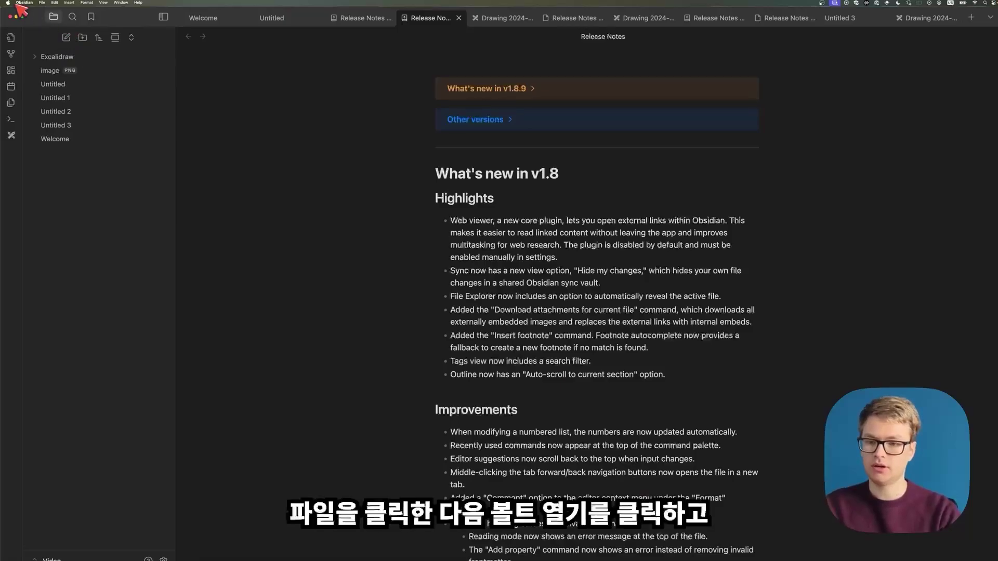
- Create a vault named MCP Test in the Obsidian folder, open it, and maximise the window
left_click(42, 3)
left_click(51, 27)
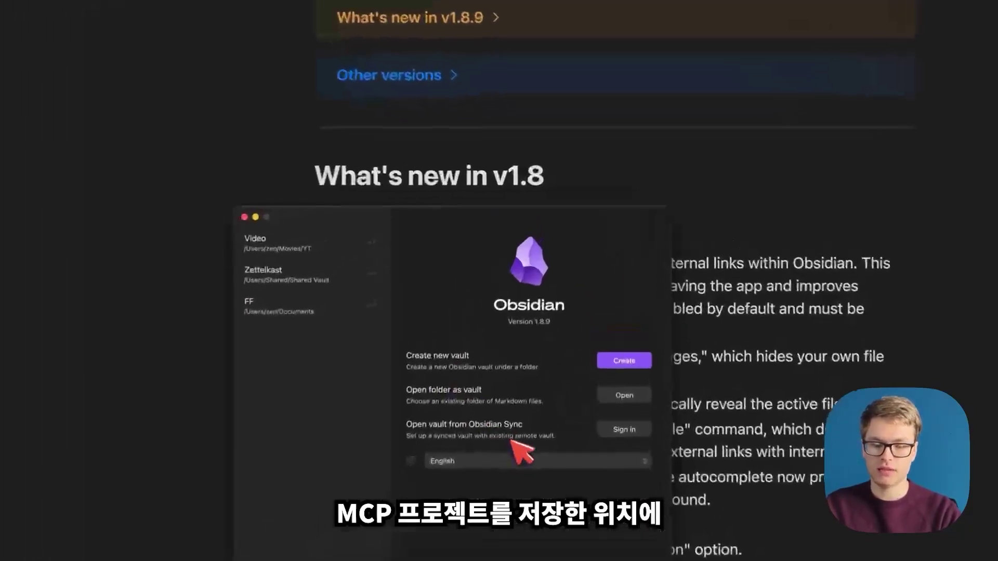
left_click(609, 312)
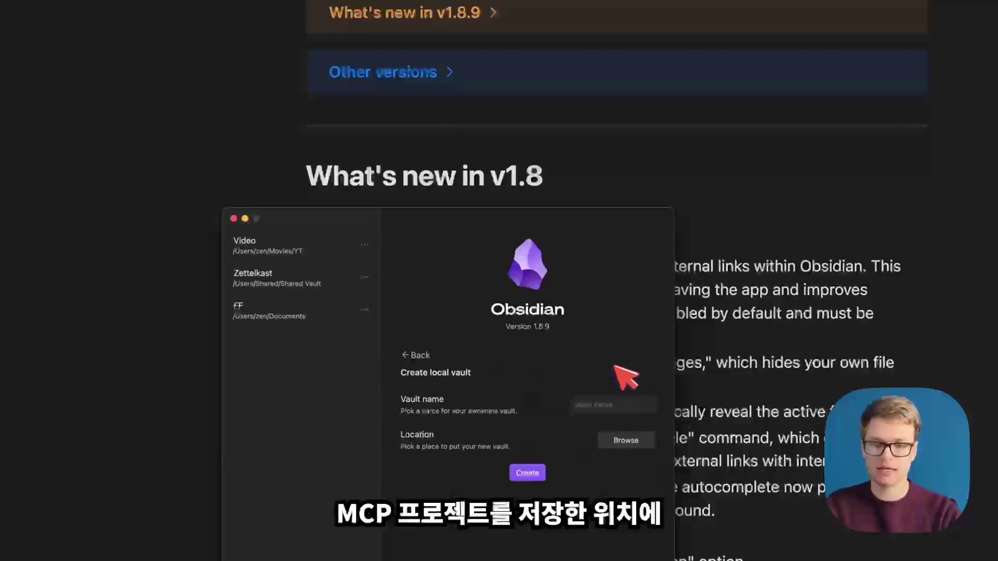
left_click(624, 405)
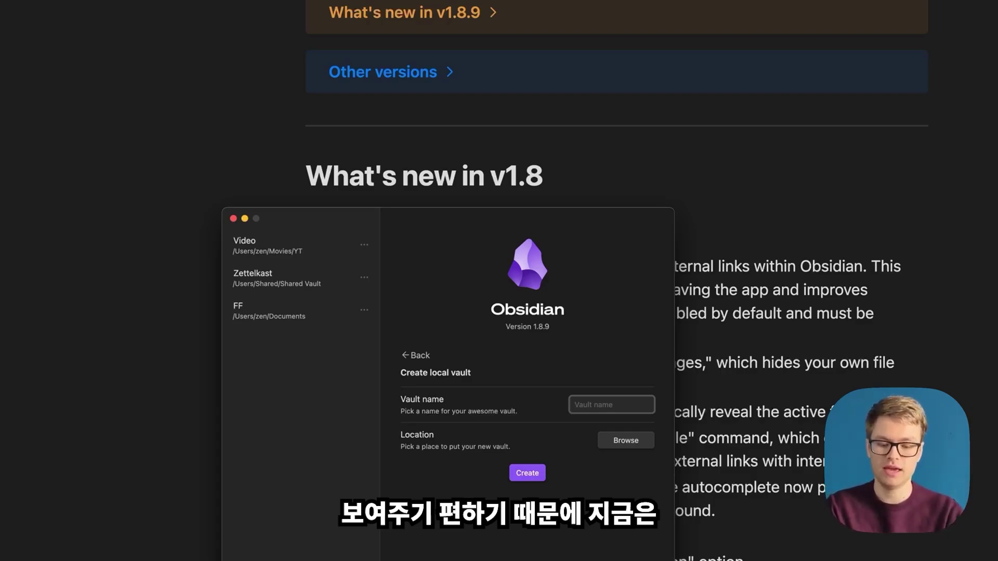
type("MCP Test")
left_click(530, 473)
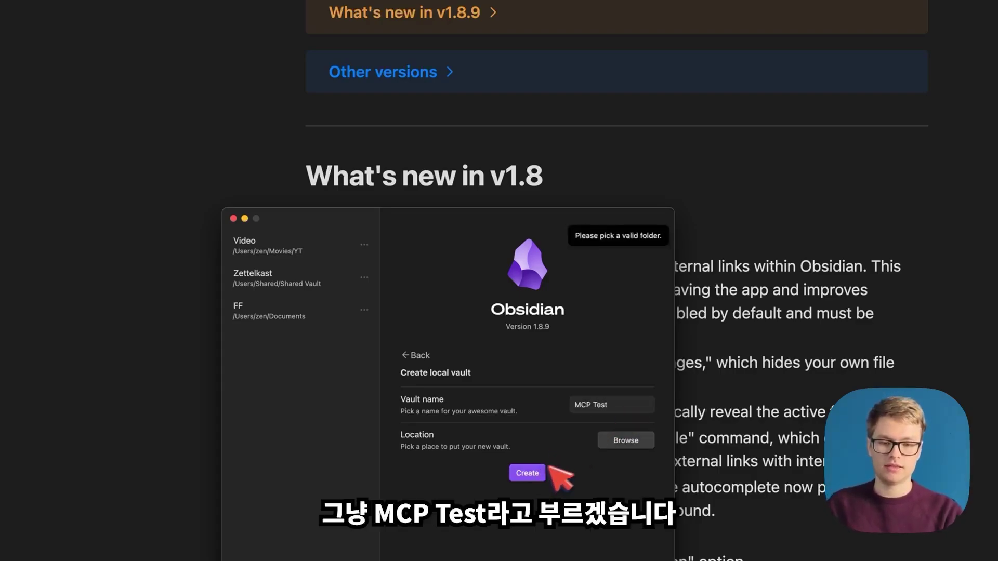
left_click(644, 441)
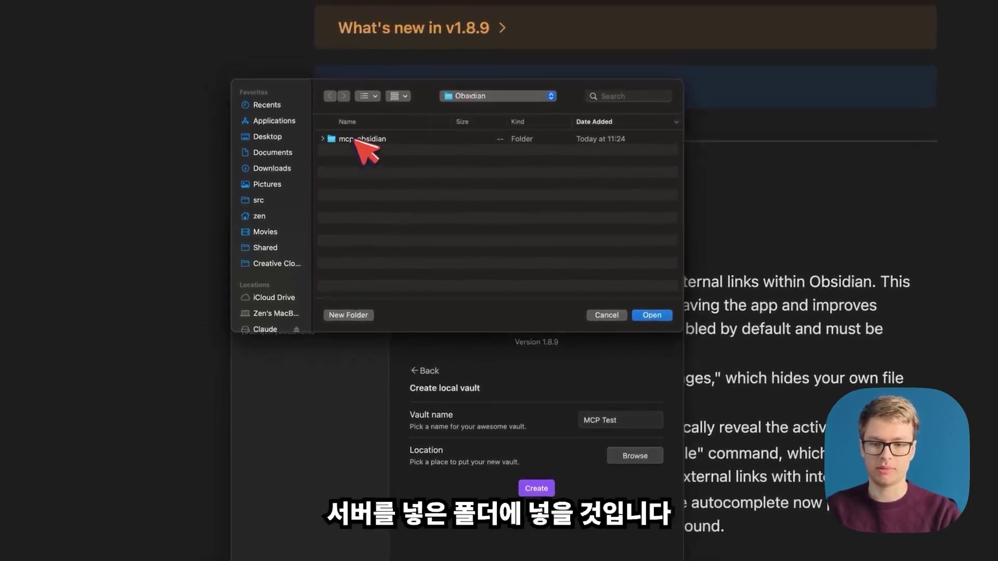
left_click(651, 313)
left_click(540, 494)
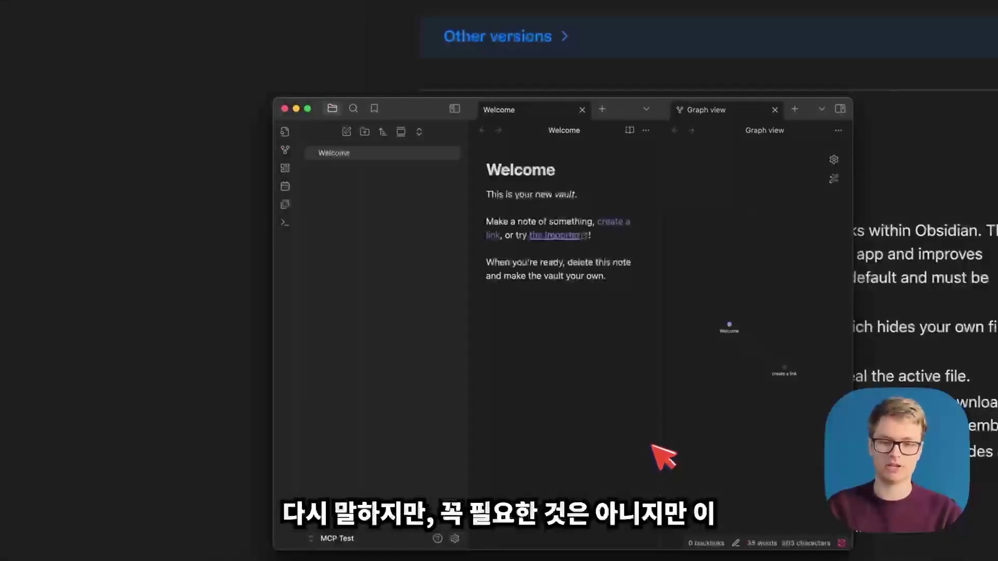
double_click(391, 110)
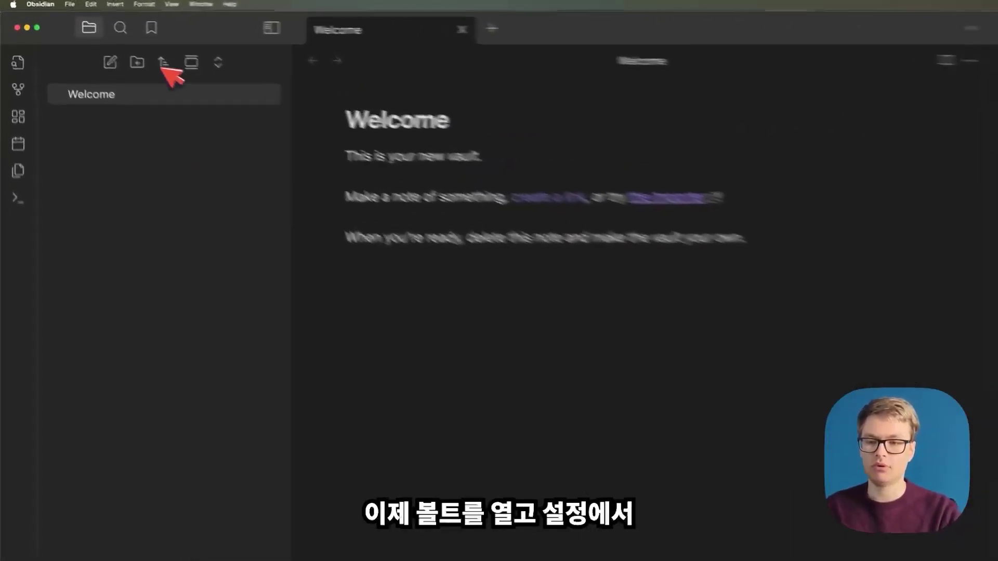
- Turn on community plugins in Obsidian's settings
left_click(46, 5)
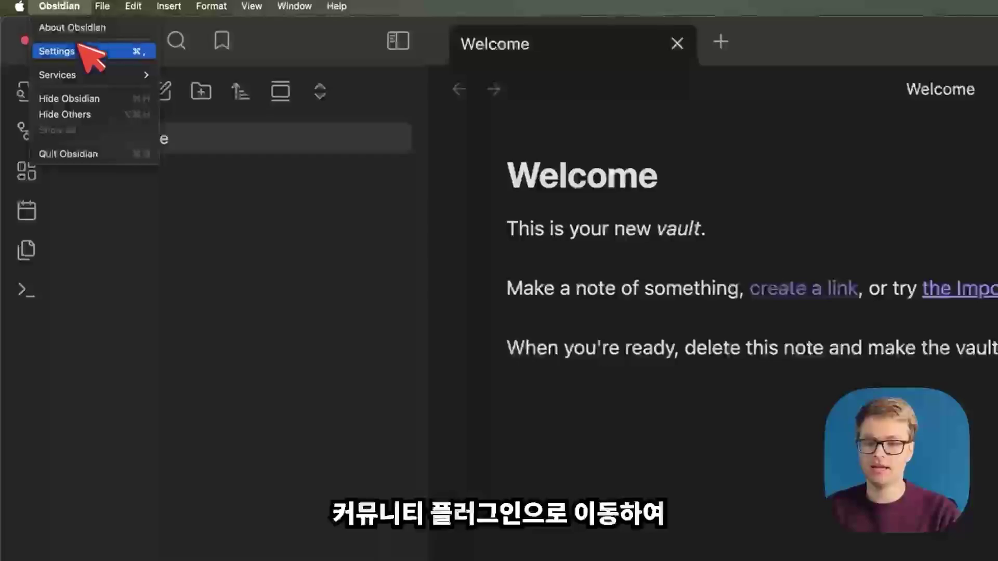
left_click(58, 34)
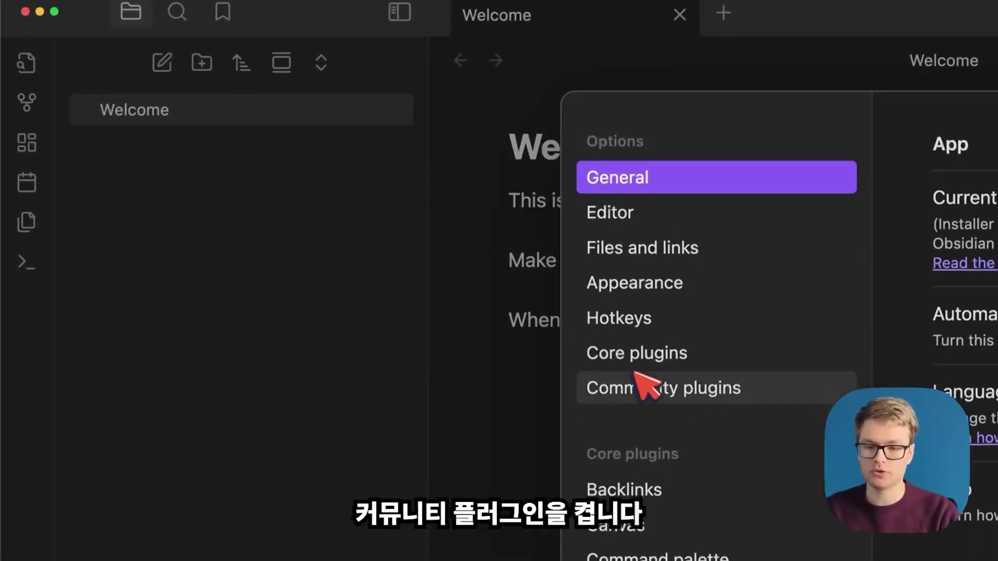
left_click(646, 417)
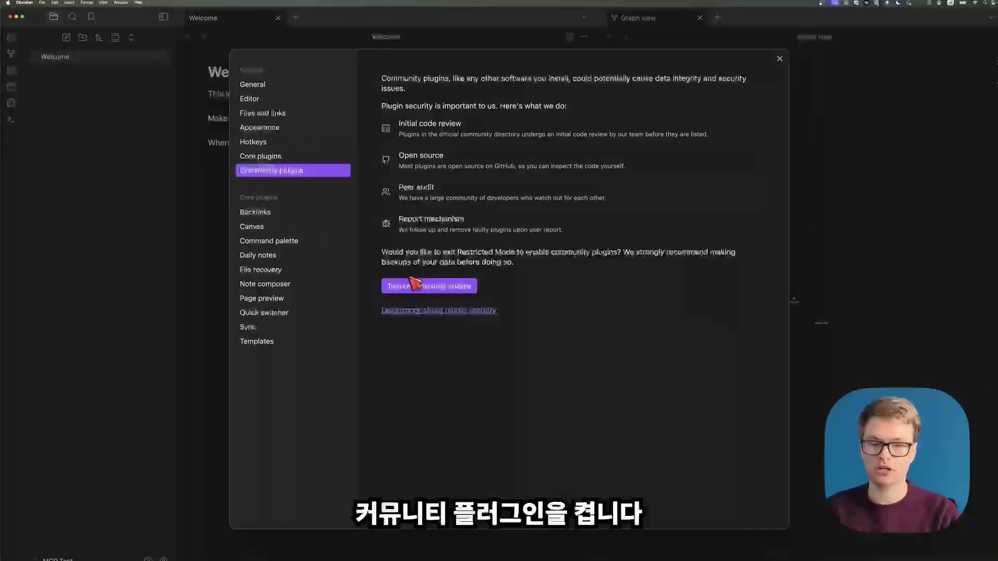
left_click(433, 295)
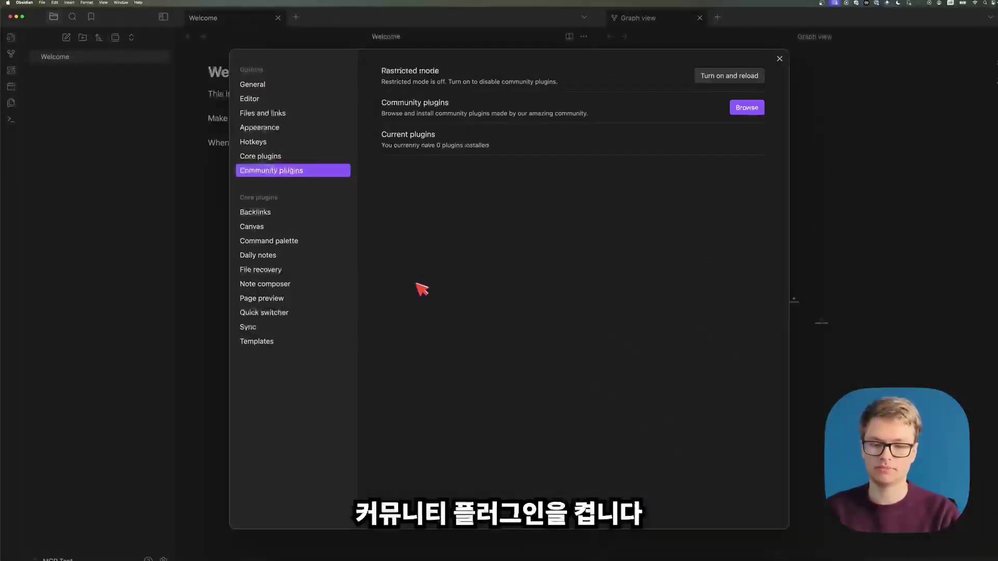
- Search 'rest api', then install and enable the Local REST API plugin
left_click(744, 109)
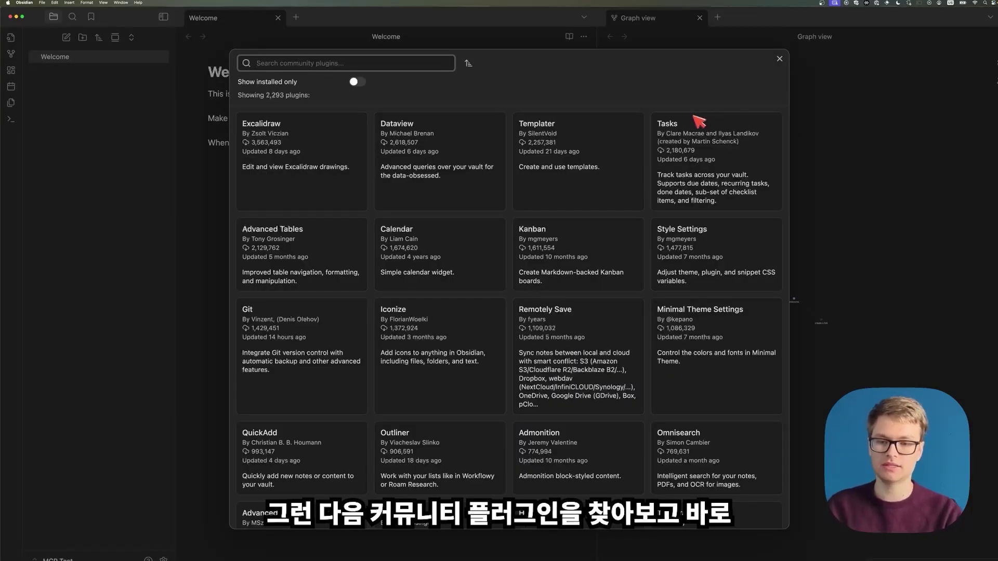
type("rest api")
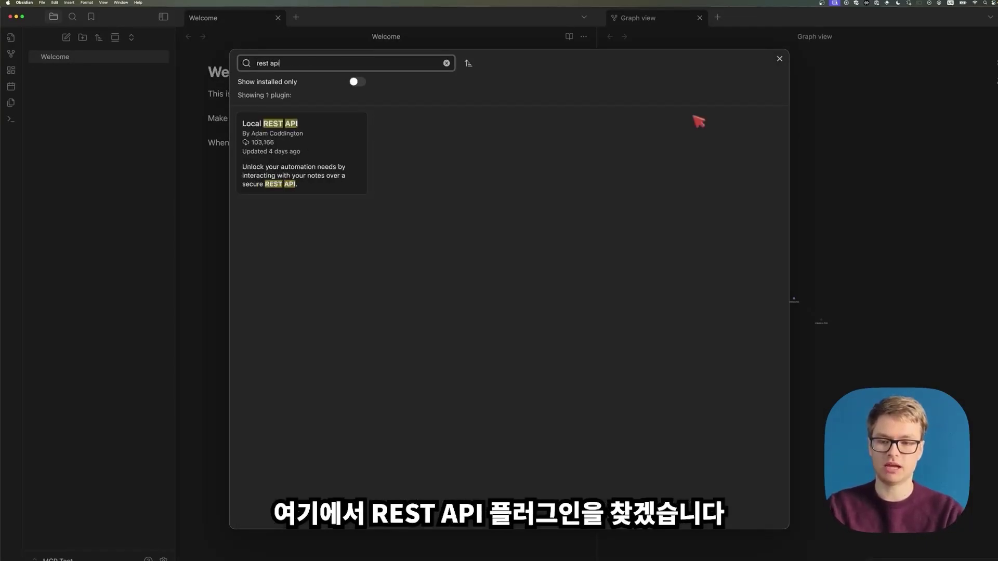
left_click(290, 146)
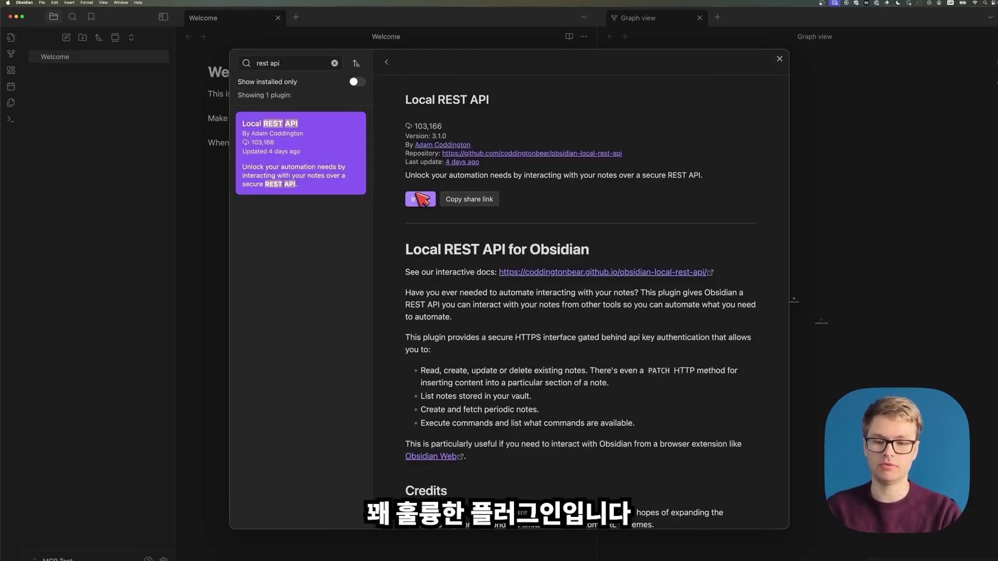
left_click(418, 198)
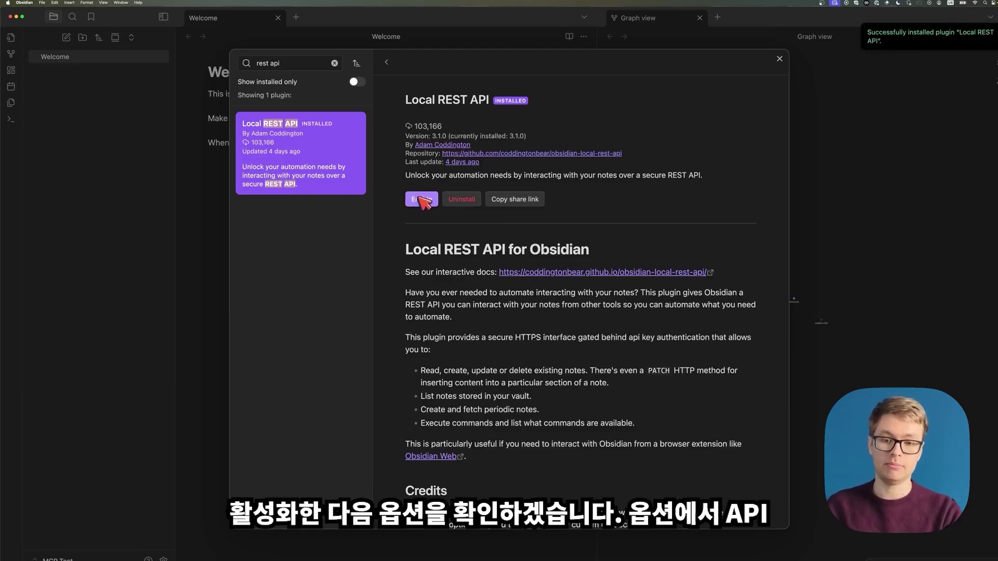
left_click(421, 200)
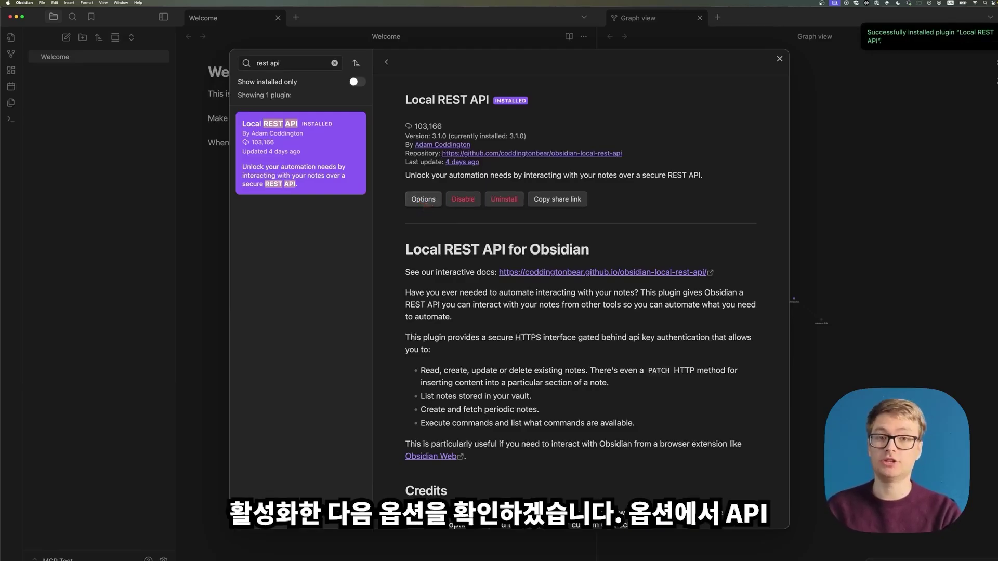
- Open the Local REST API options and select the API key under How to Access
left_click(422, 199)
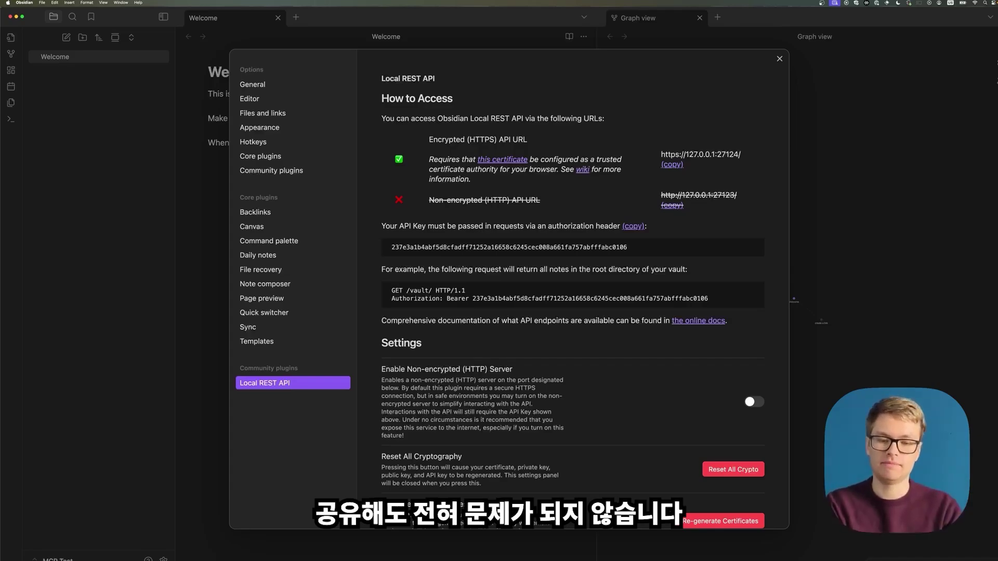
double_click(572, 247)
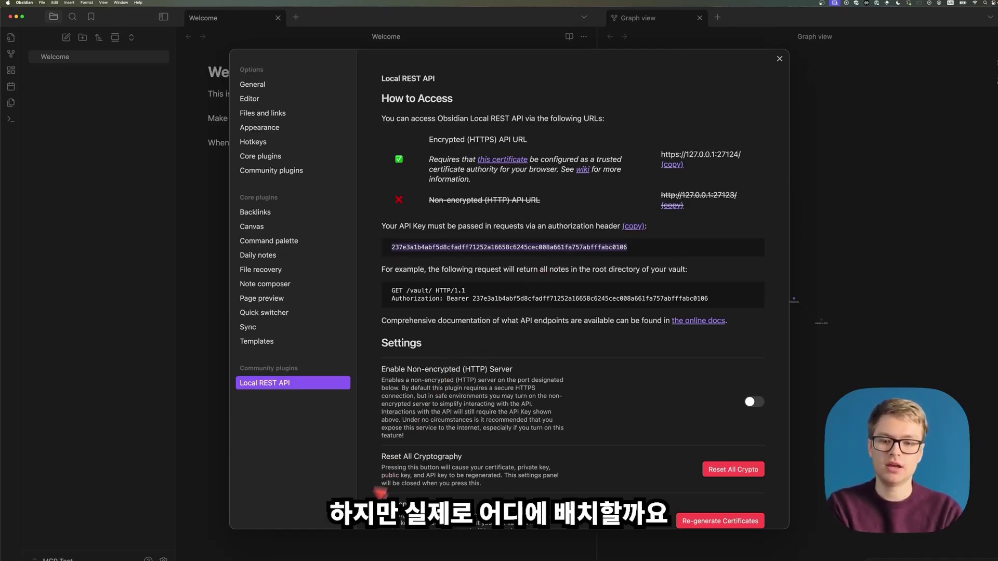
- Start a .env file in nano with OBSIDIAN_API_KEY, checking the README's .env instructions
mouse_move(324, 554)
left_click(617, 554)
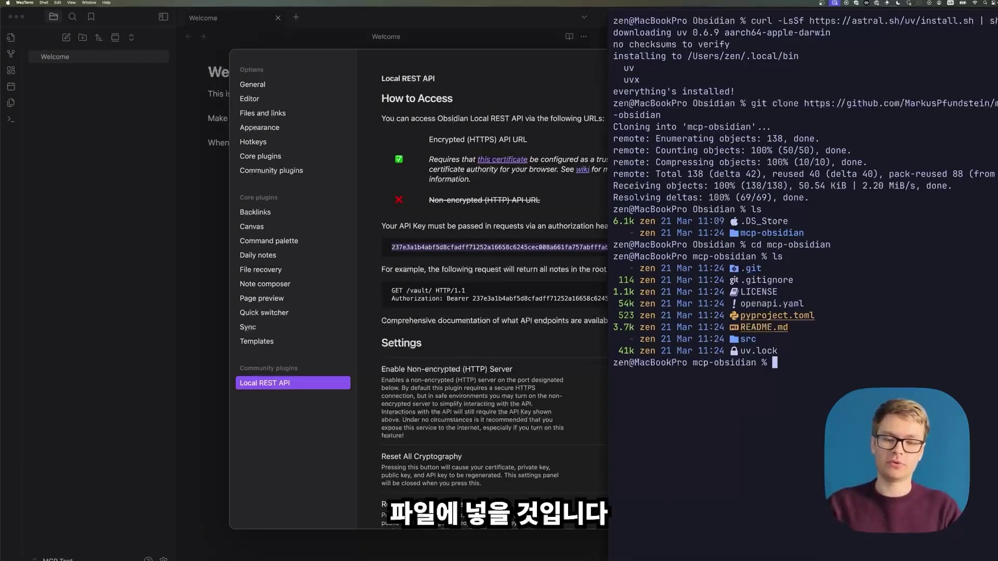
type("nano ")
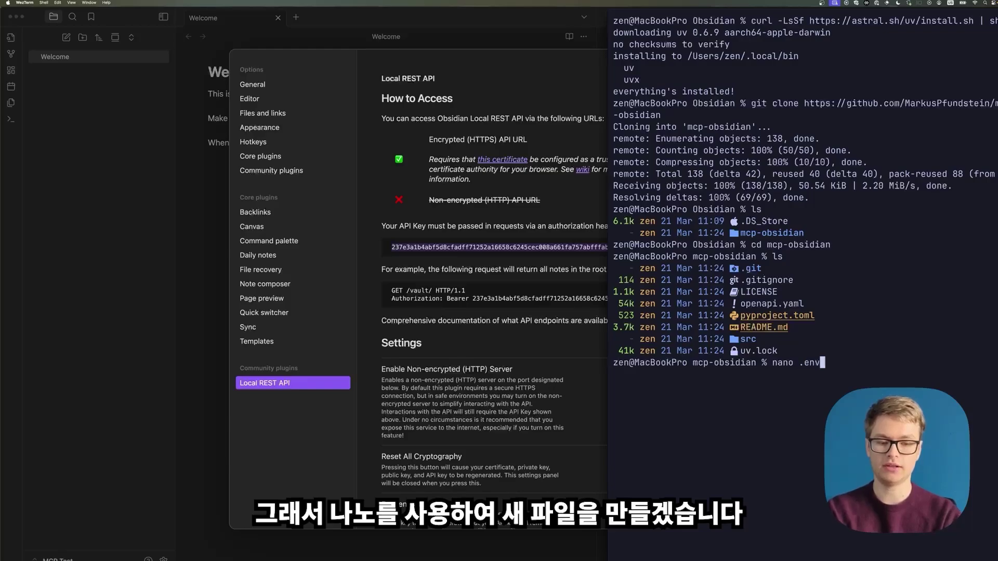
type(".env")
key("Return")
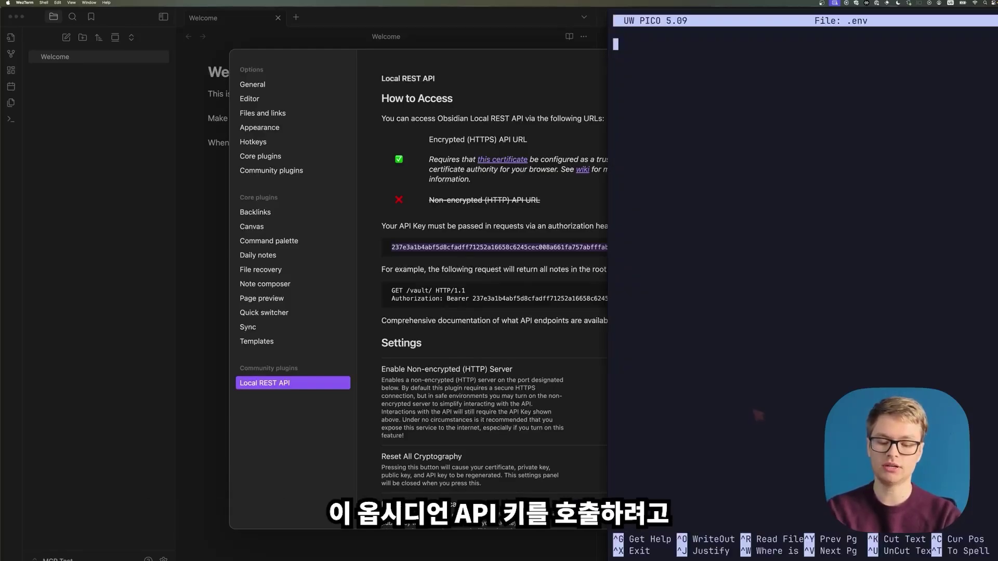
type("OBSIDIAN_AP")
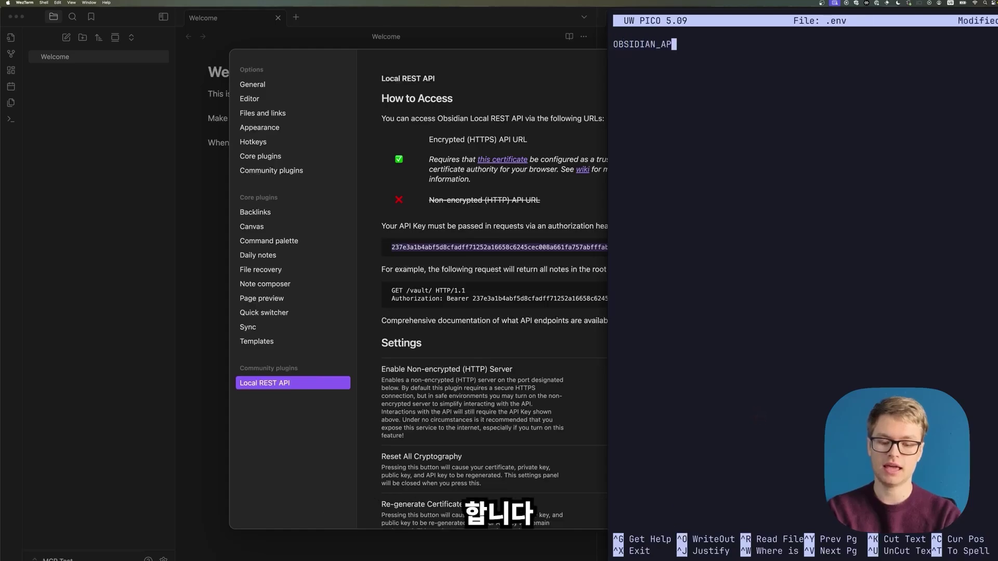
type("I_KEY")
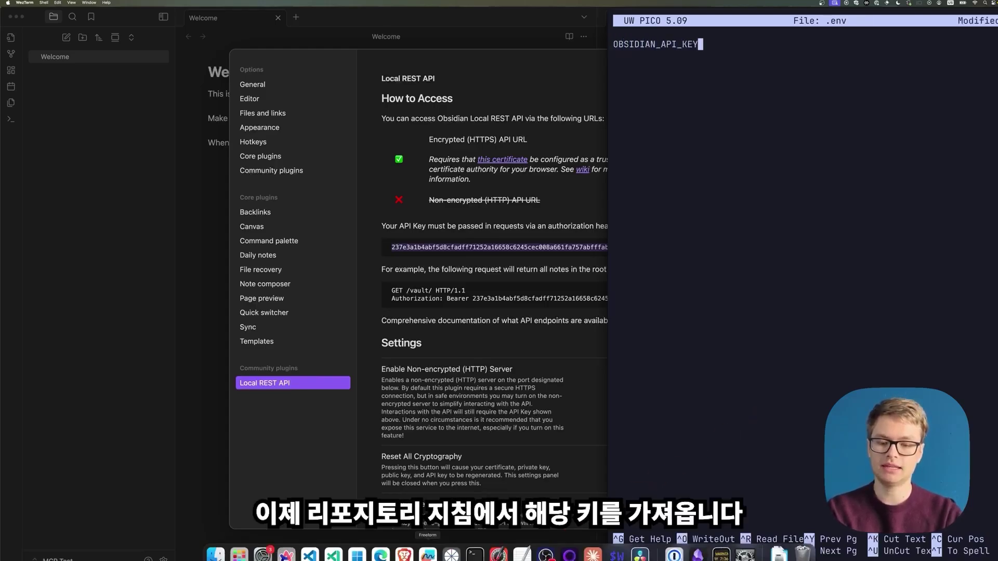
left_click(287, 554)
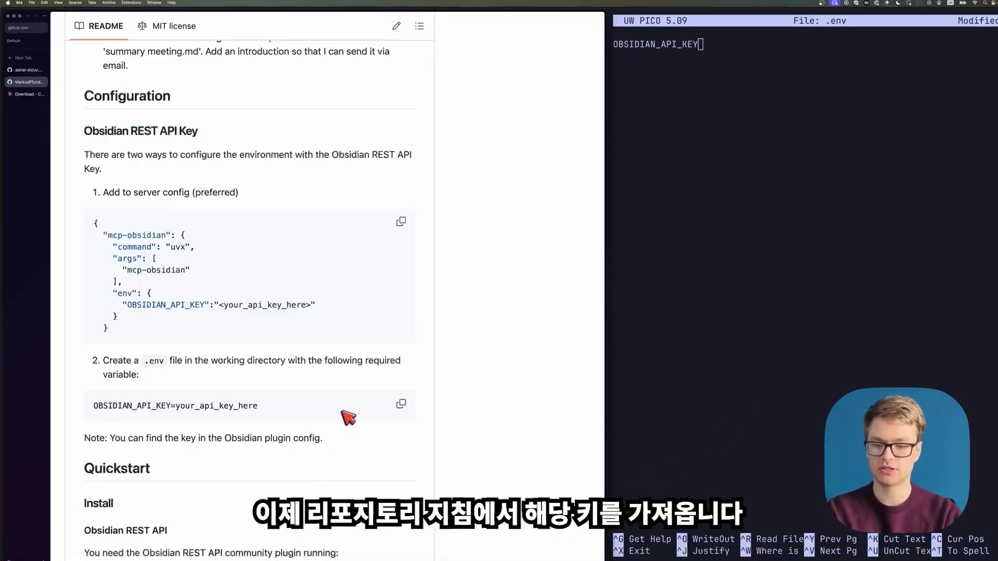
left_click_drag(103, 360, 182, 363)
left_click_drag(94, 405, 280, 416)
- Paste the API key after OBSIDIAN_API_KEY=, save .env, and confirm it appears in ls
left_click(639, 225)
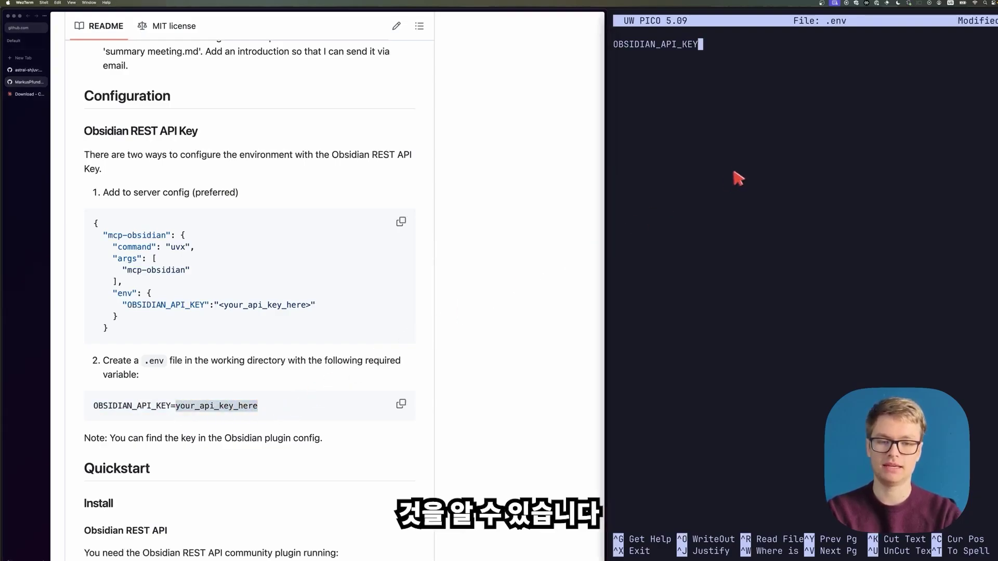
type("=")
key("super+v")
key("Left")
key("Left")
key("Left")
key("Left")
key("Left")
key("Left")
key("Left")
key("Left")
key("Left")
key("Left")
key("Left")
key("Left")
key("Left")
key("Left")
key("Left")
key("Left")
key("Left")
key("Left")
key("Left")
key("Left")
key("Left")
key("Left")
key("Left")
key("Left")
key("Left")
key("Left")
key("Left")
key("Left")
key("Left")
key("Left")
key("Left")
key("Left")
key("Left")
key("Left")
key("Left")
key("Left")
key("Left")
key("Left")
key("Left")
key("Left")
key("ctrl+x")
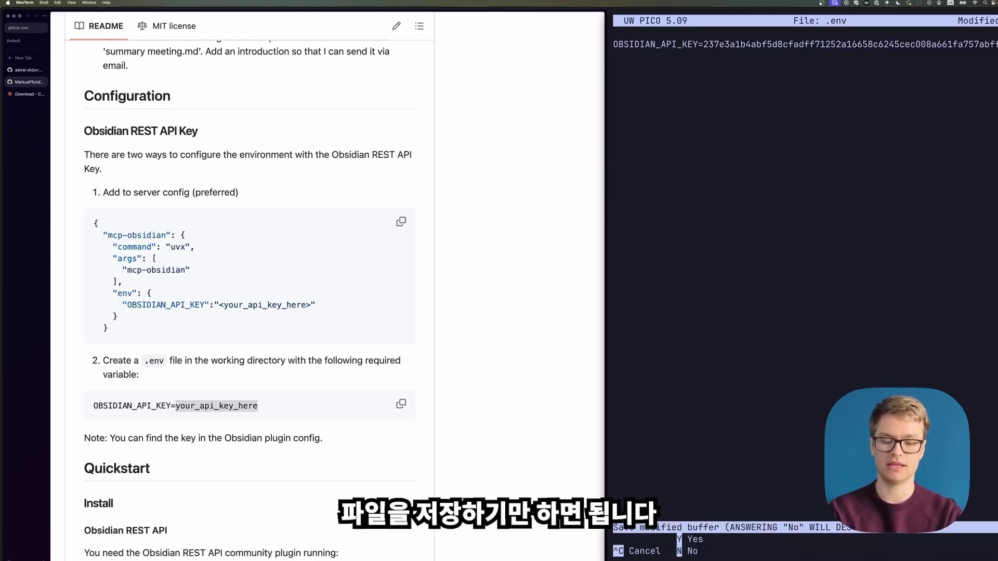
key("y")
key("Return")
type("ls")
key("Return")
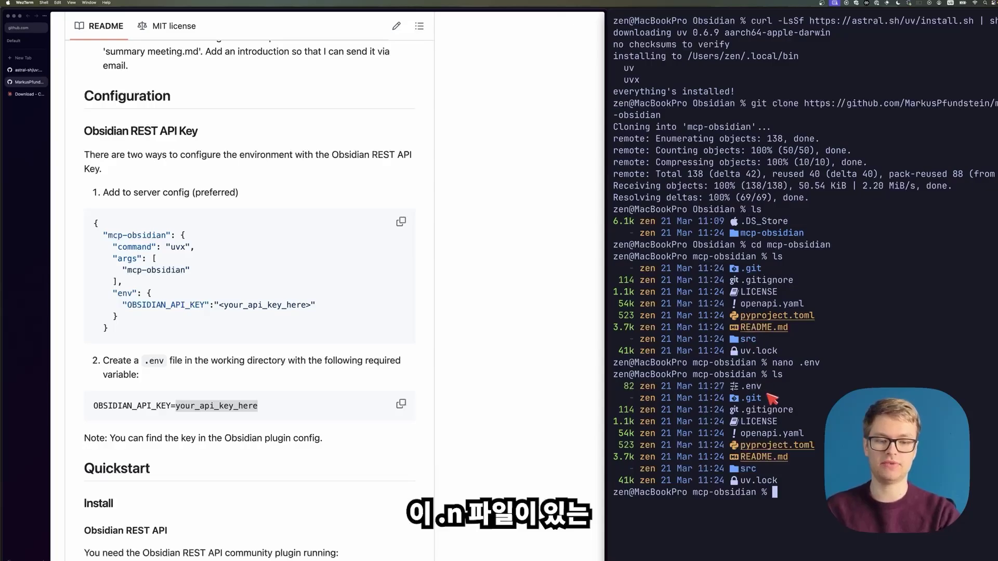
left_click_drag(765, 387, 742, 389)
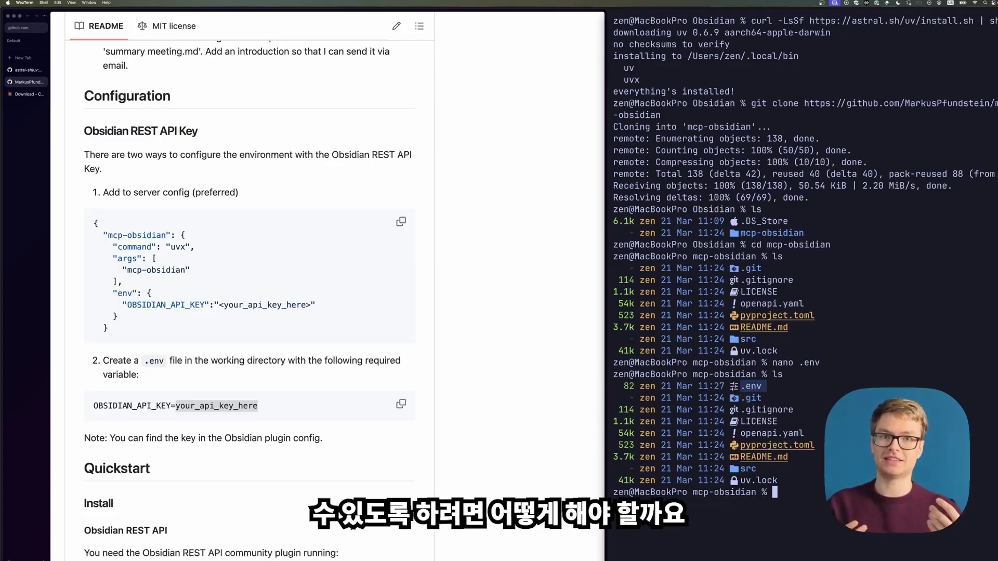
- Scroll the README to the Claude Desktop config, noting the uv command and mcp-obsidian directory argument
left_click(510, 319)
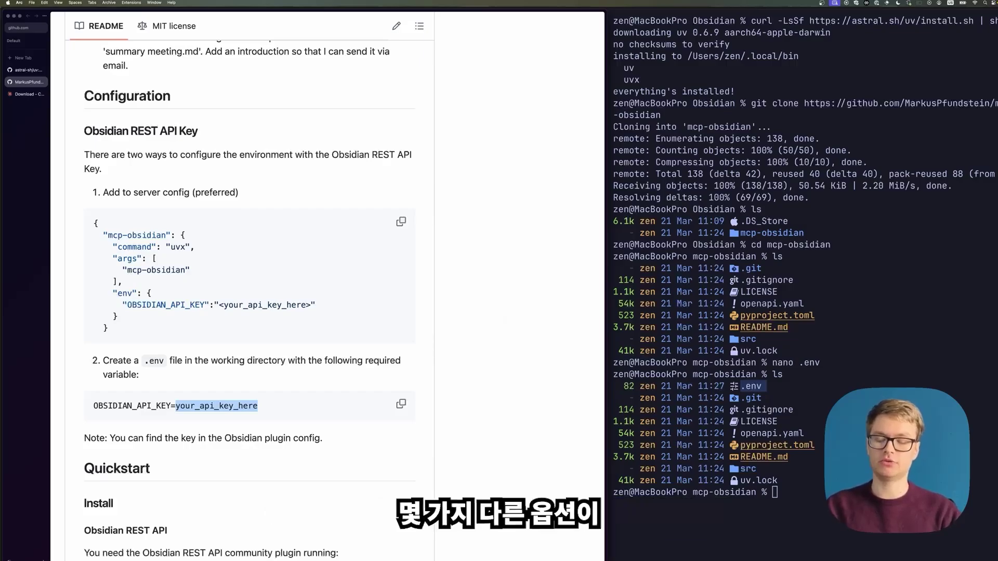
scroll(249, 291, "down", 10)
scroll(508, 319, "down", 5)
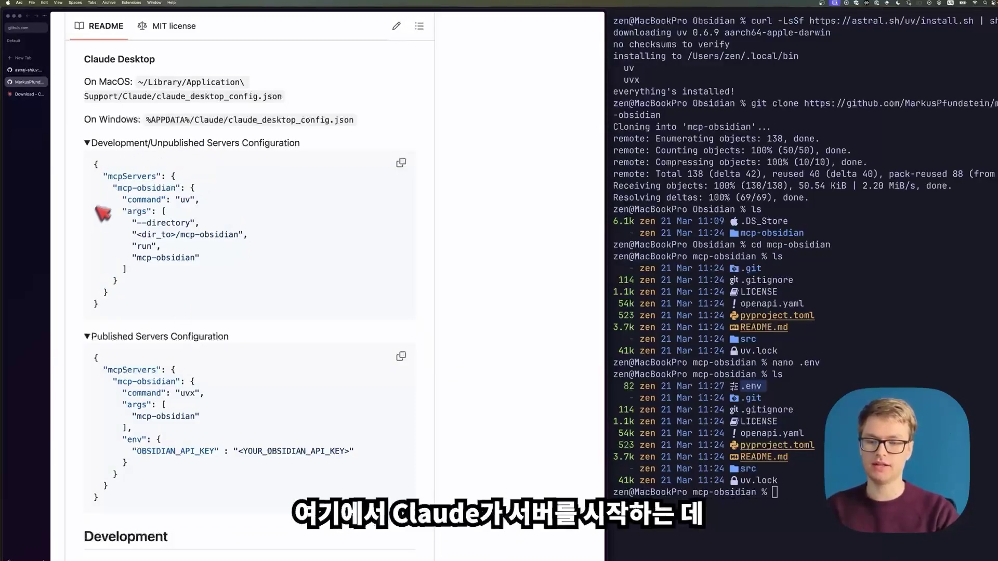
double_click(185, 199)
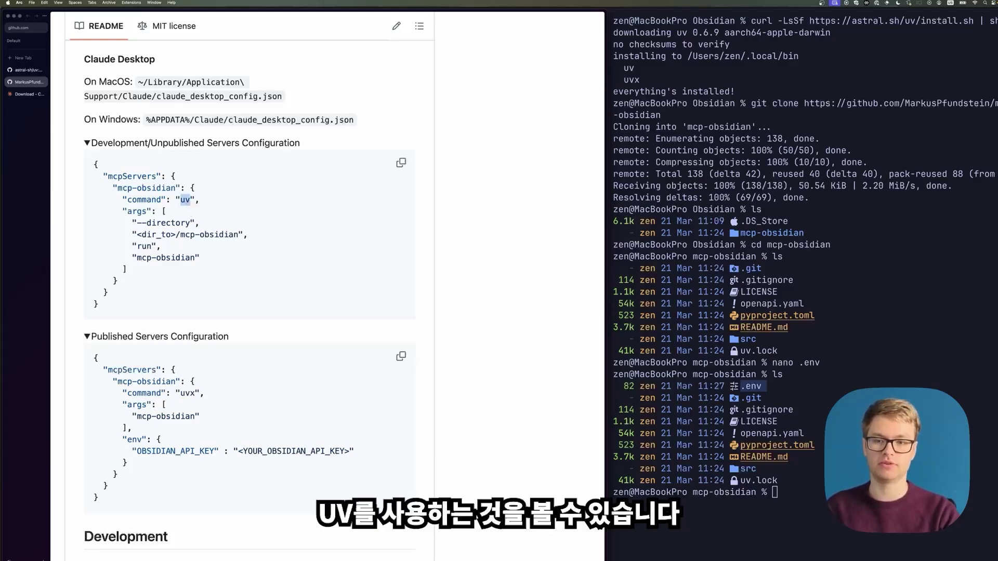
left_click(192, 218)
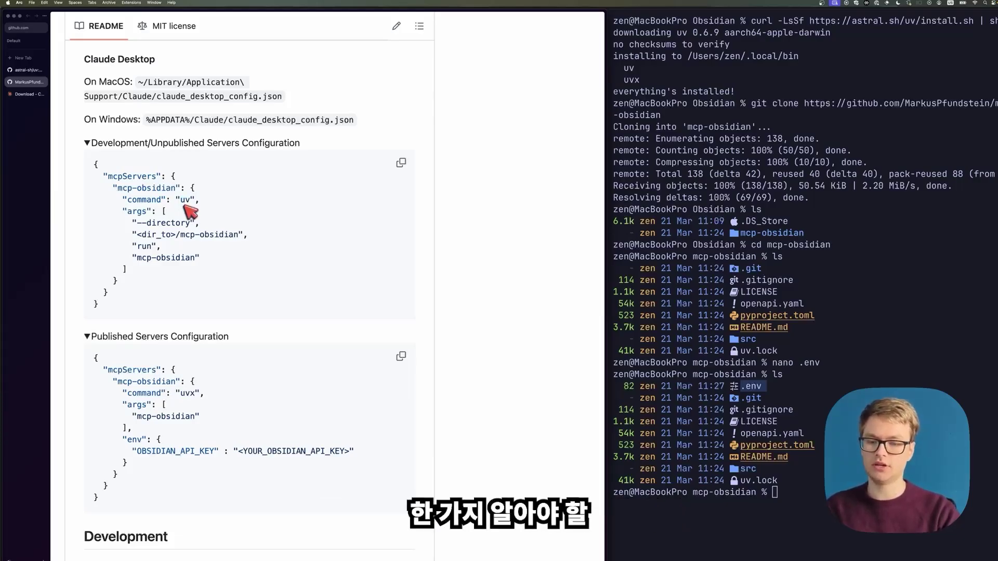
left_click_drag(242, 234, 177, 236)
- Go up to the parent folder with cd .. and print its path with pwd
left_click(782, 391)
type("cd ..")
key("Return")
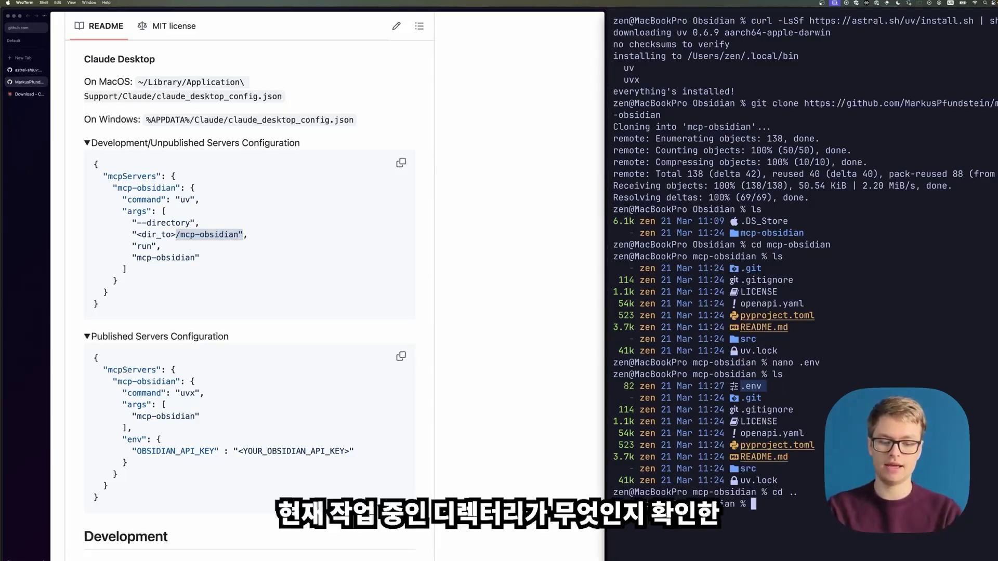
type("PWD")
key("Return")
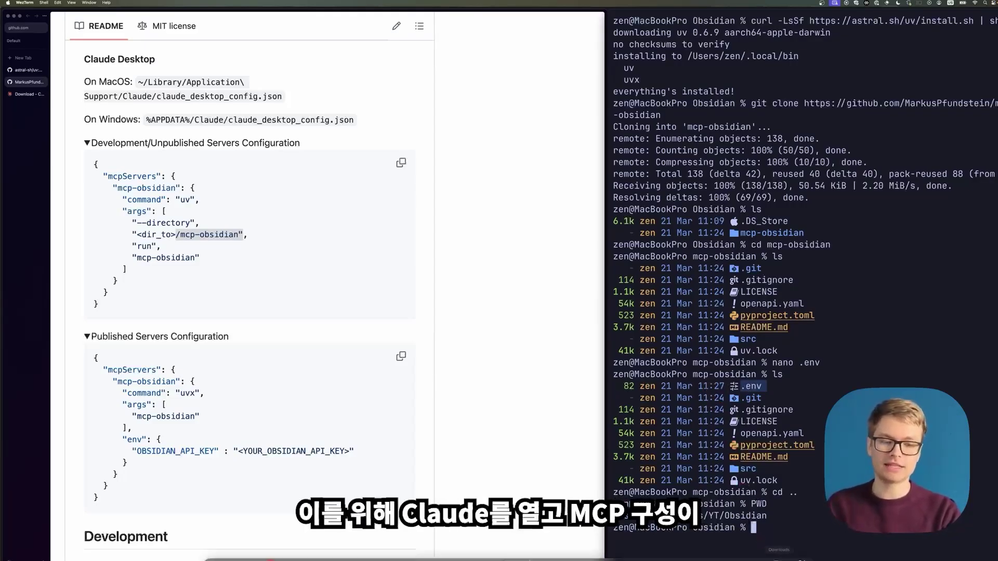
- Reveal claude_desktop_config.json from Claude's Developer settings and open it in TextEdit
left_click(593, 553)
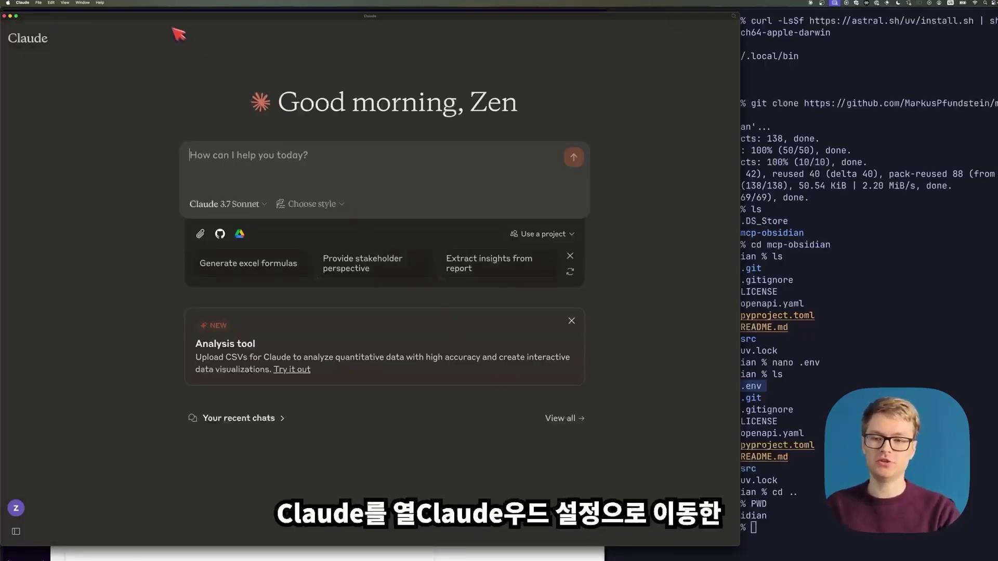
left_click(22, 2)
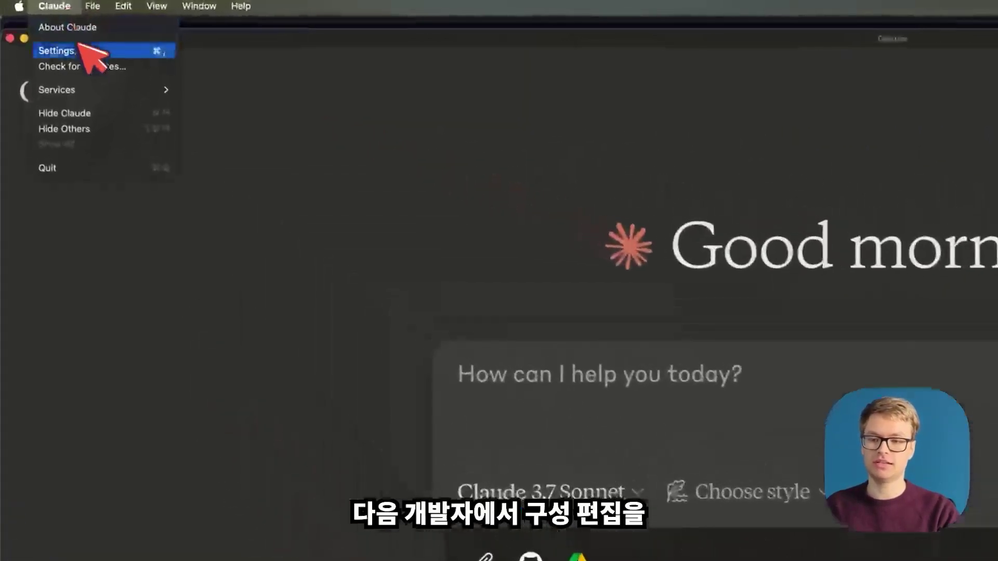
left_click(86, 52)
left_click(423, 238)
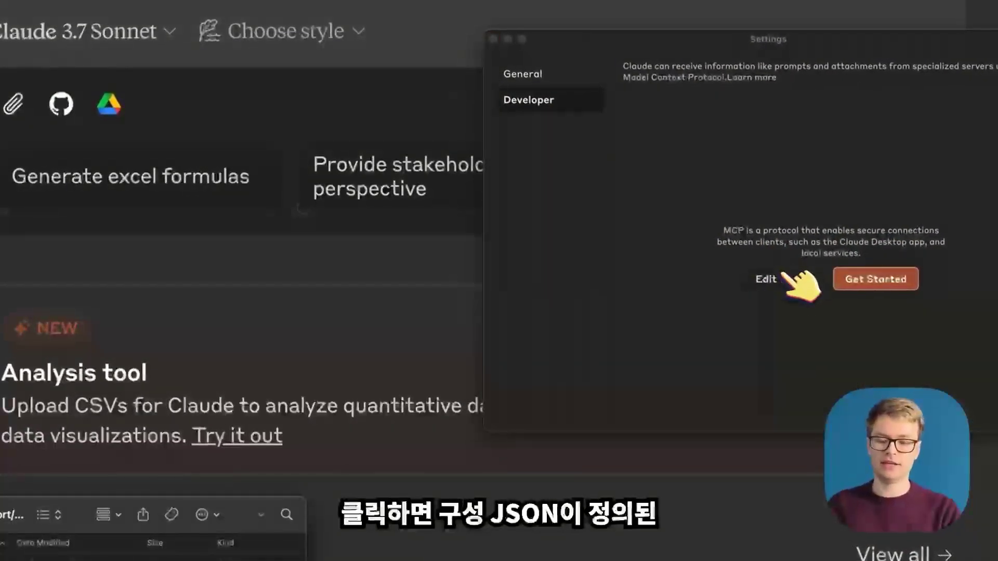
left_click(784, 278)
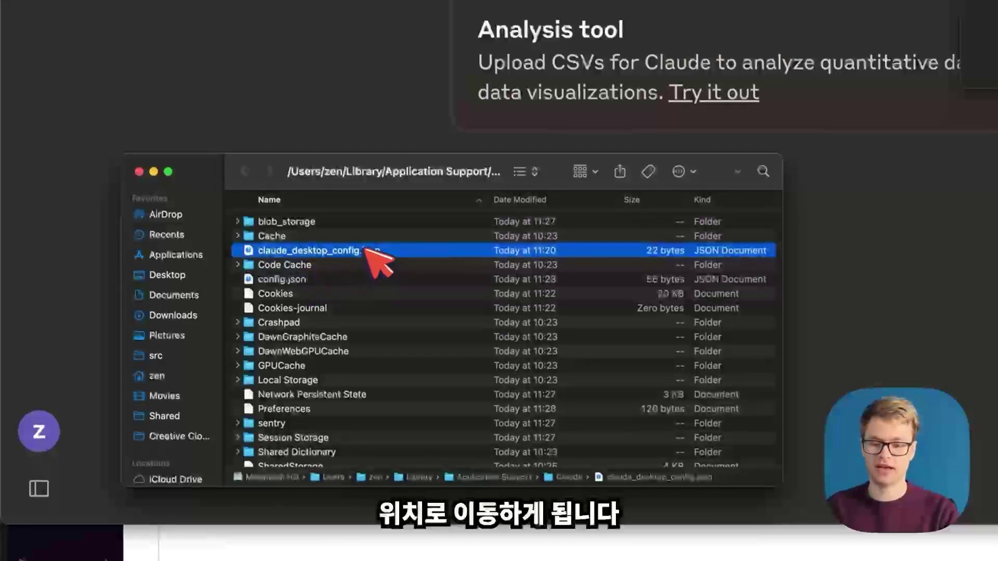
right_click(370, 251)
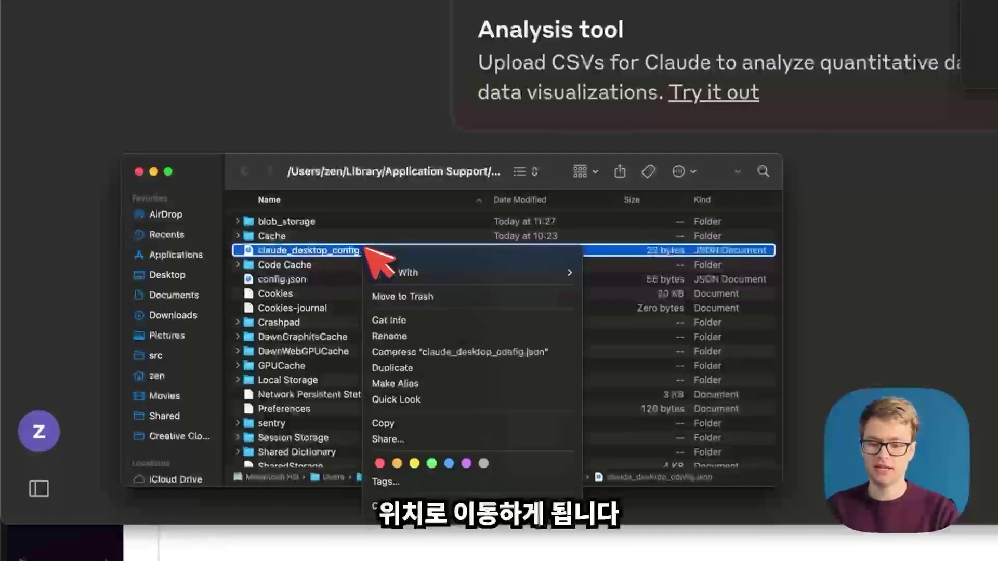
mouse_move(546, 273)
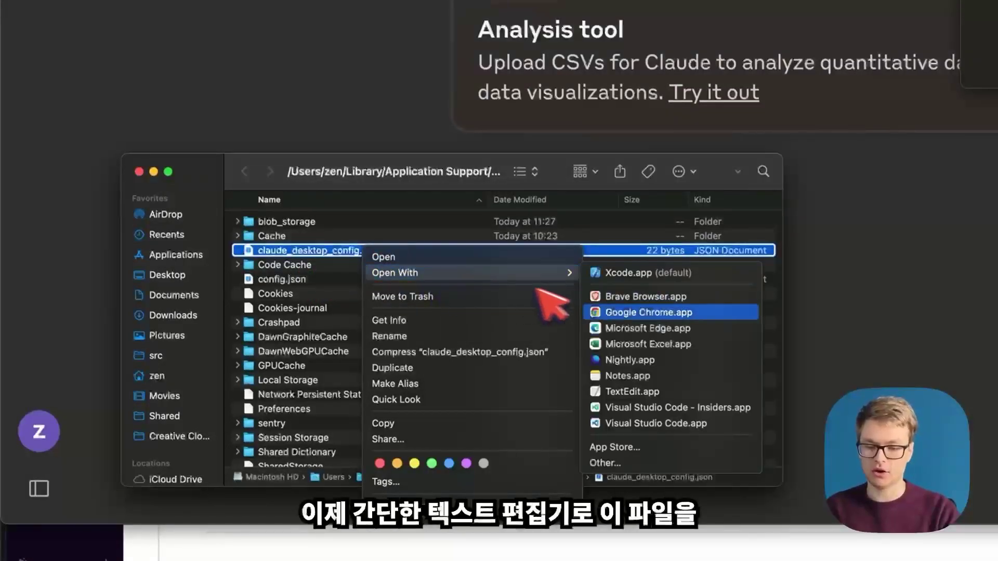
left_click(644, 393)
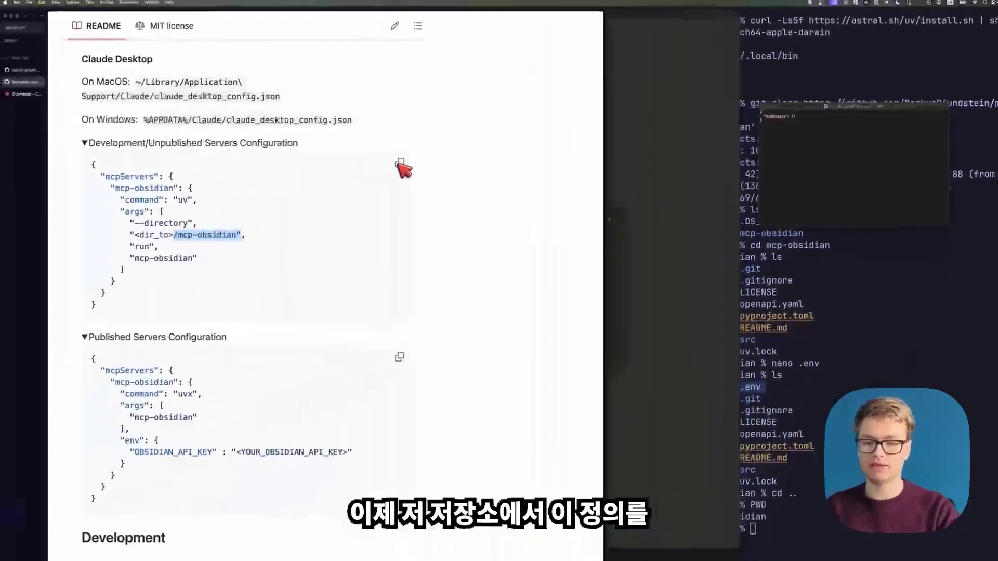
- Paste the README's mcp-obsidian server JSON into the config, then enlarge the window and text
left_click(400, 164)
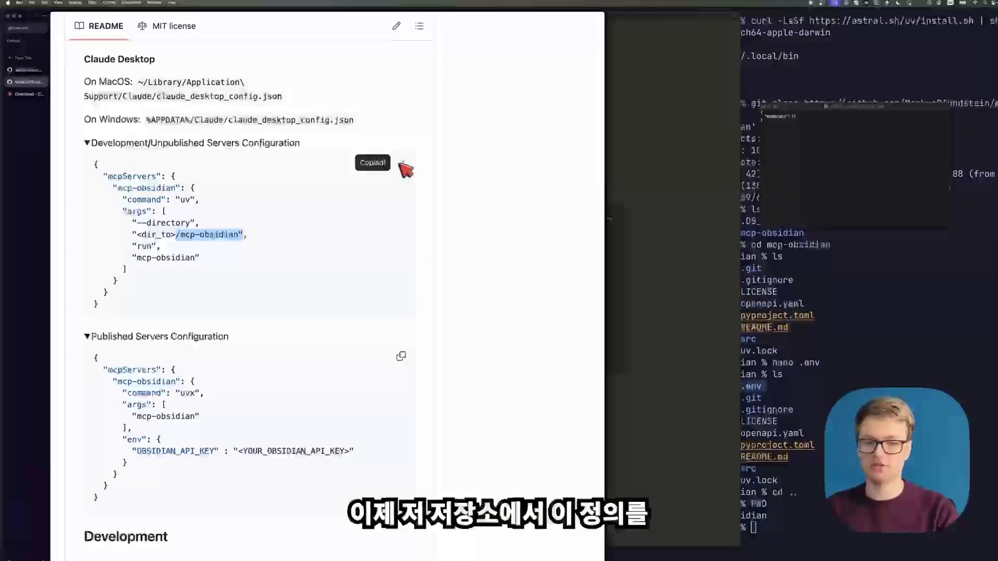
left_click(925, 109)
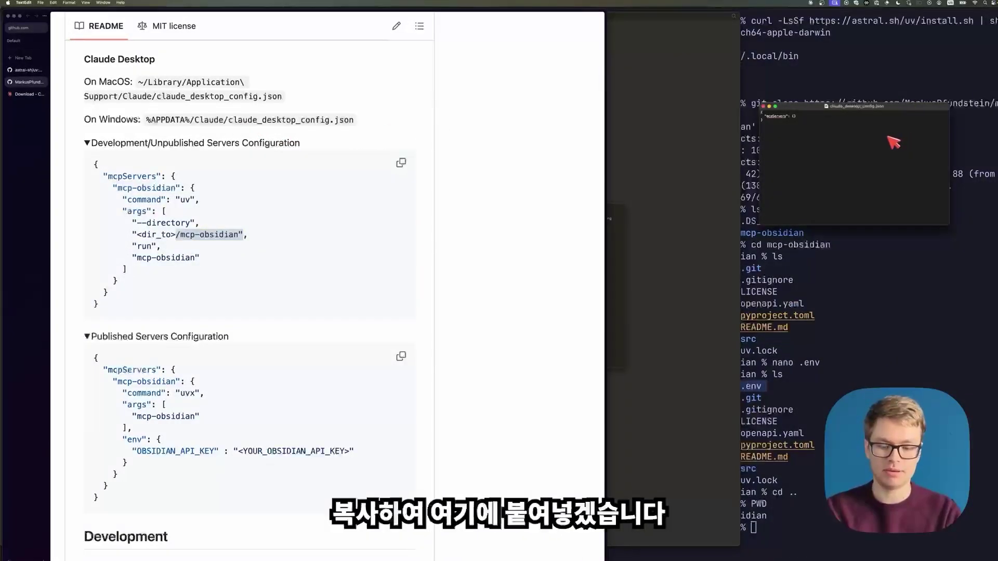
key("super+v")
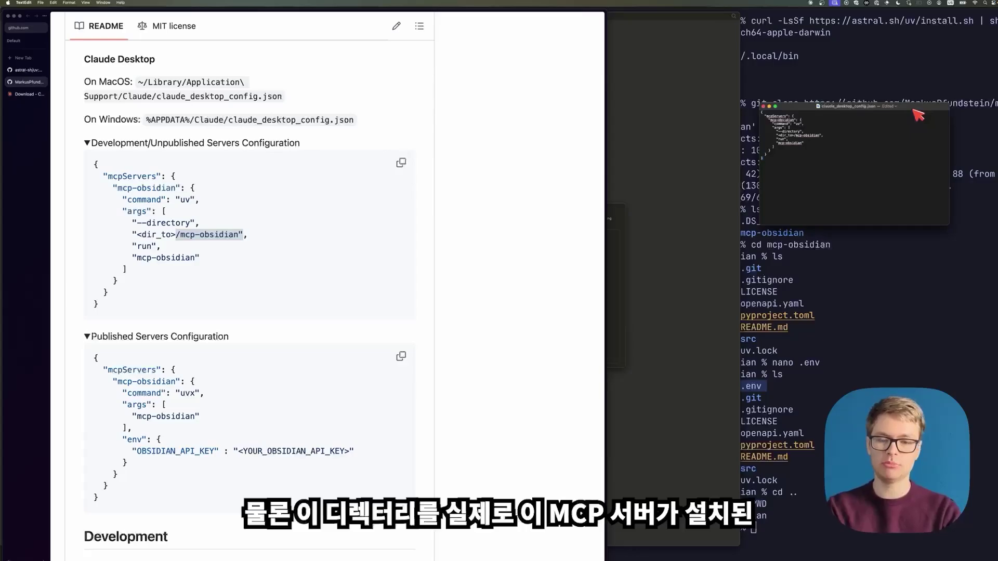
left_click_drag(916, 107, 385, 108)
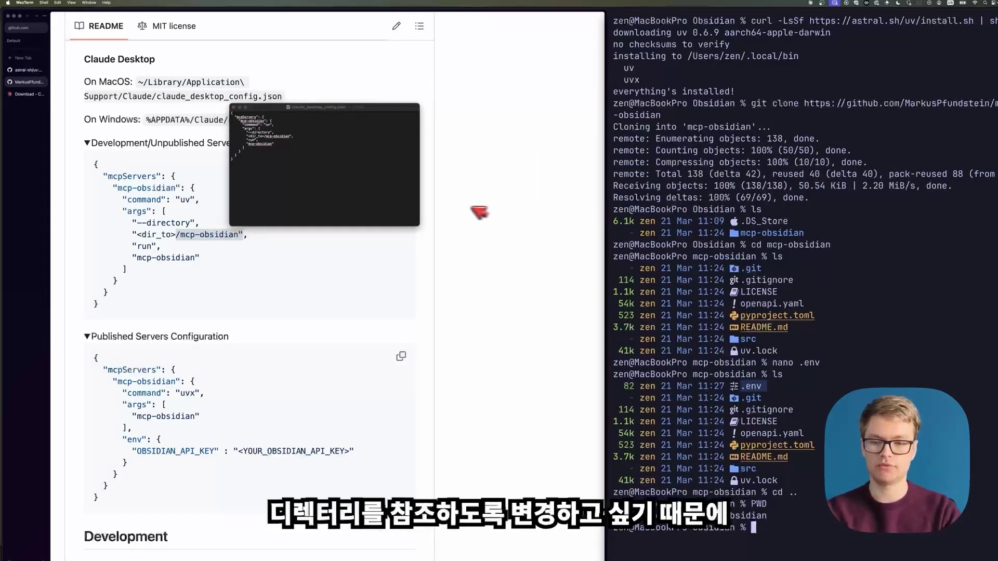
left_click_drag(424, 229, 571, 378)
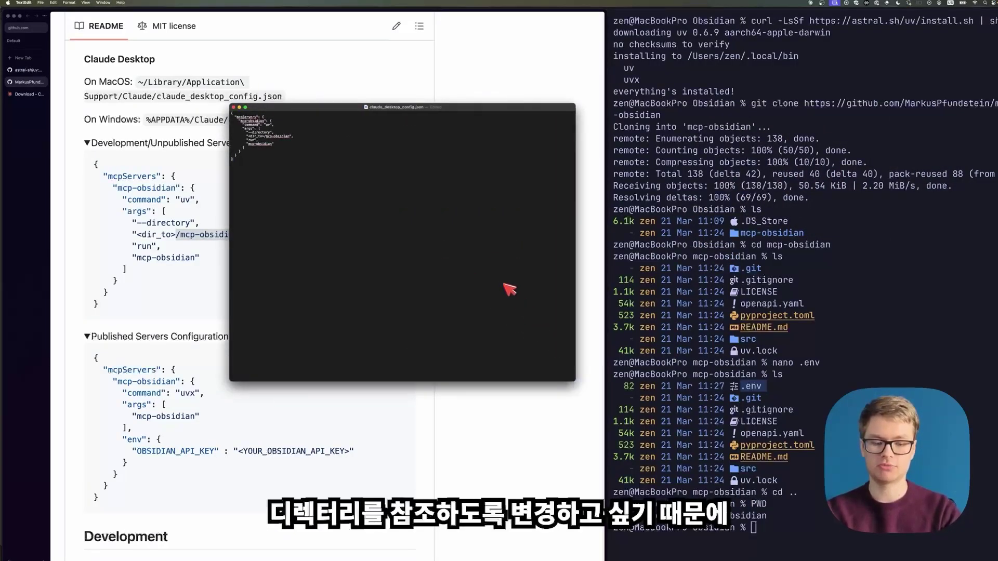
key("super+plus")
key("super+plus")
key("super+plus")
key("super+plus")
key("super+plus")
key("super+plus")
key("super+plus")
key("super+plus")
key("super+plus")
key("super+plus")
key("super+plus")
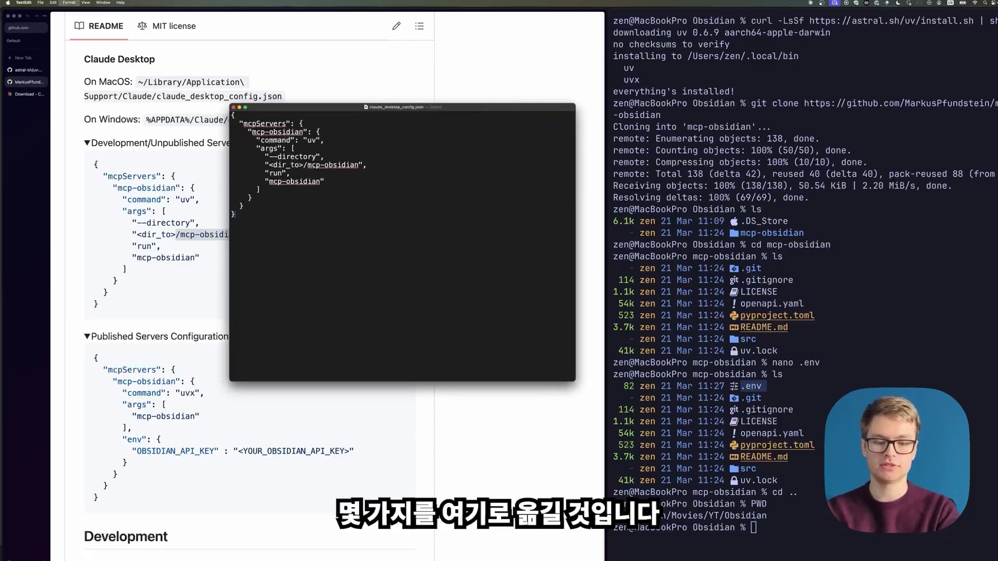
key("super+plus")
key("super+plus")
key("super+plus")
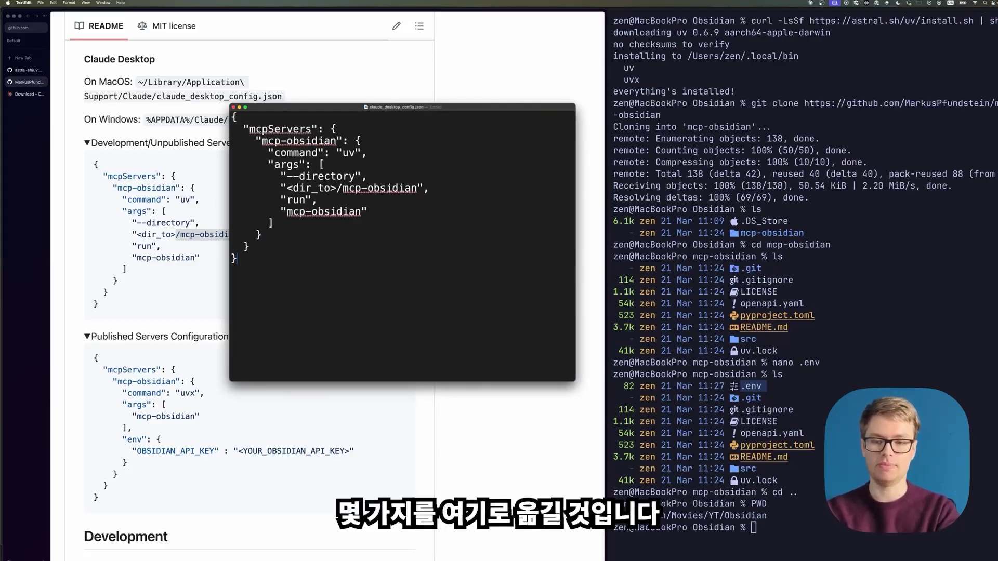
- Copy the pwd folder path from the terminal and paste it over <dir_to> in args
left_click(655, 405)
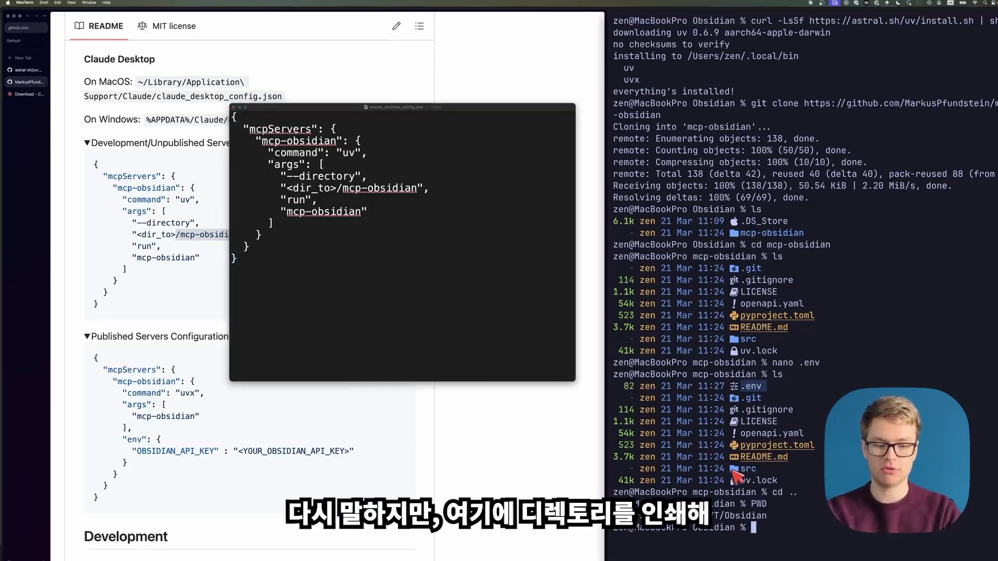
left_click(759, 507)
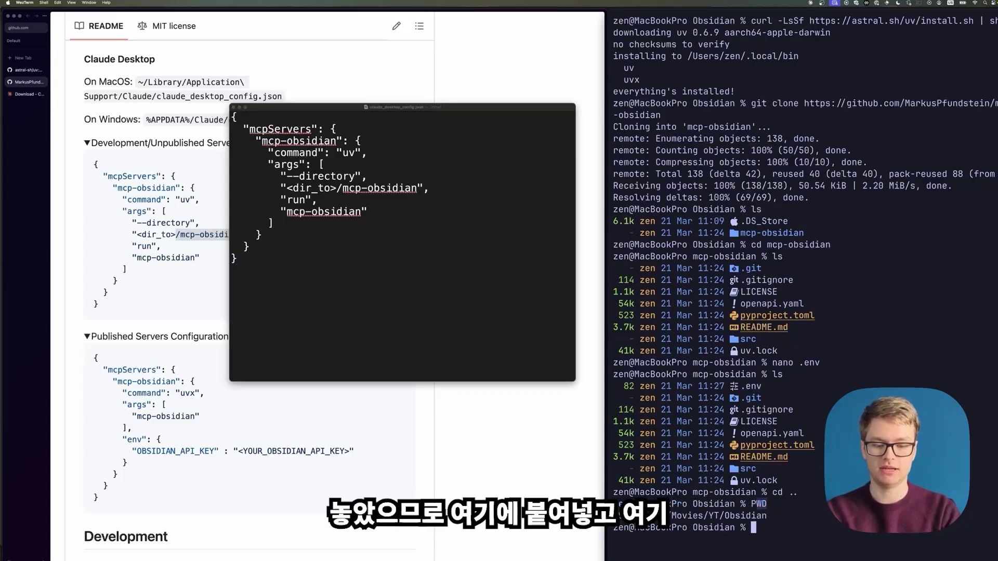
left_click_drag(622, 518, 765, 520)
key("super+c")
left_click(474, 336)
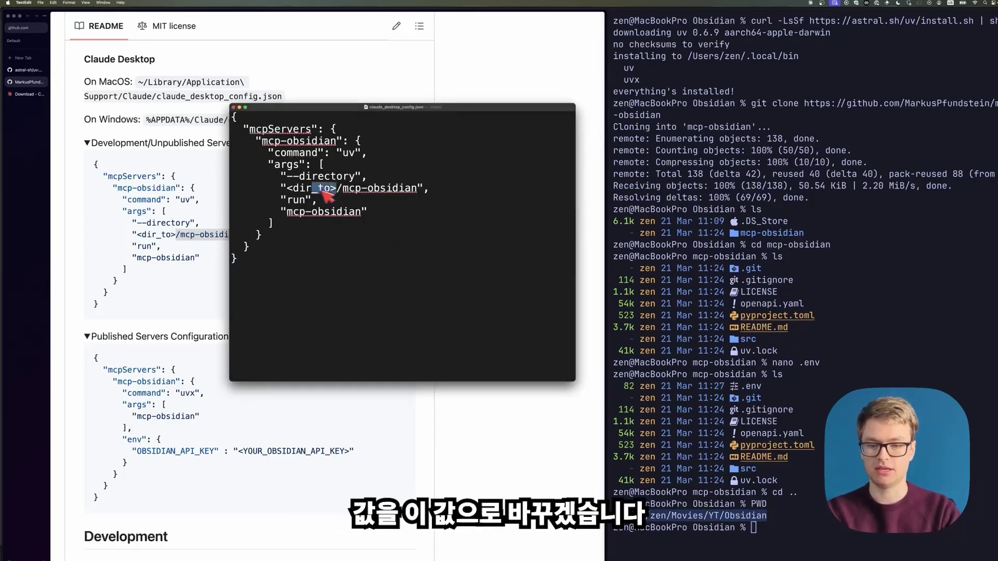
left_click_drag(336, 190, 287, 191)
key("super+v")
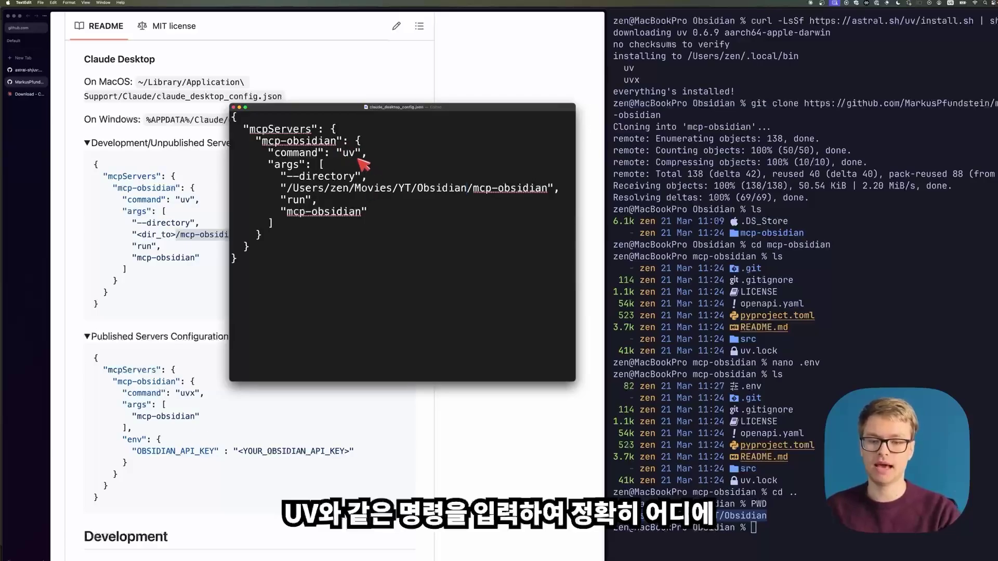
- Look up the uv path with 'which uv', set the config command to /Users/zen/.local/bin/uv, and save
left_click(735, 338)
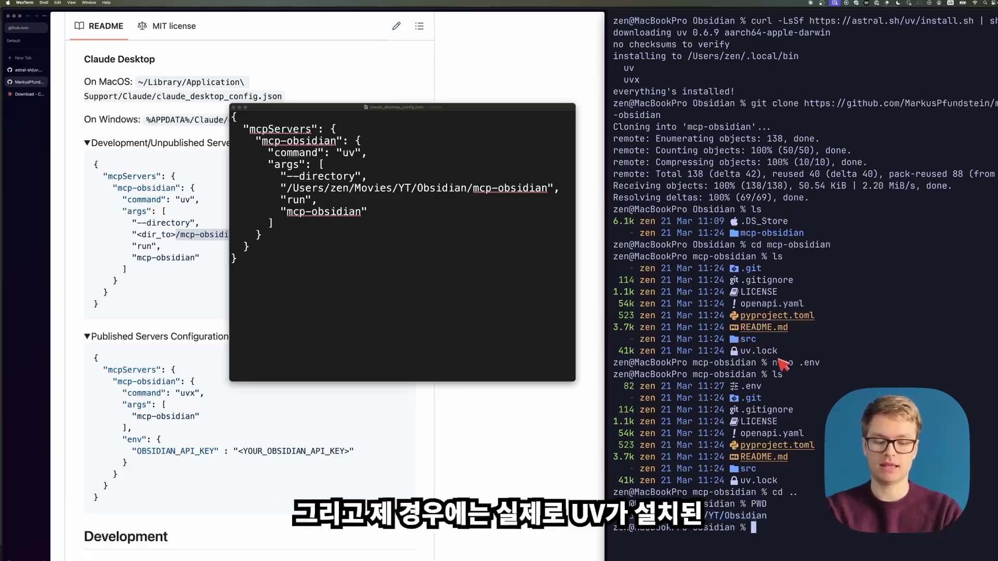
type("which uv")
key("Return")
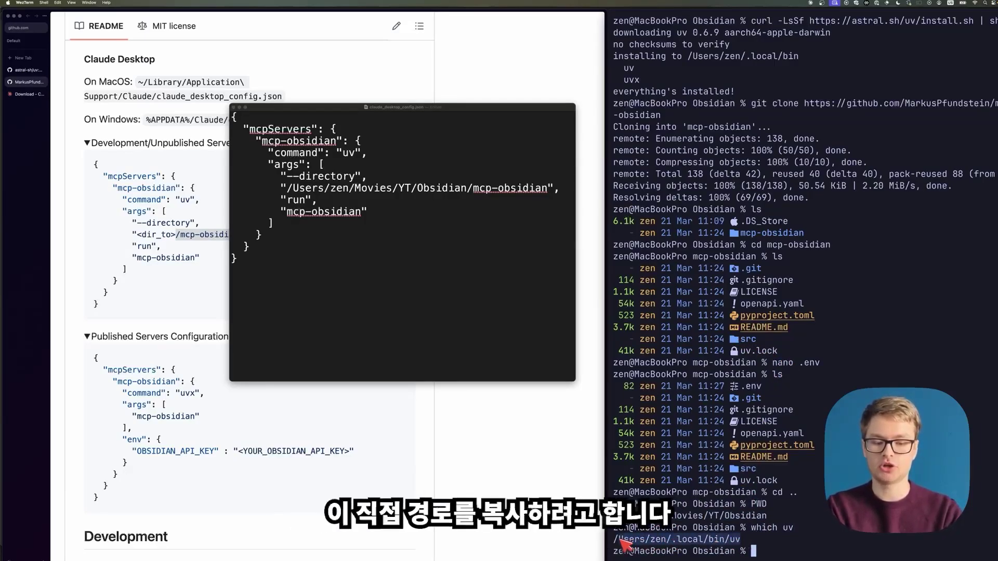
left_click_drag(615, 539, 740, 539)
left_click(356, 156)
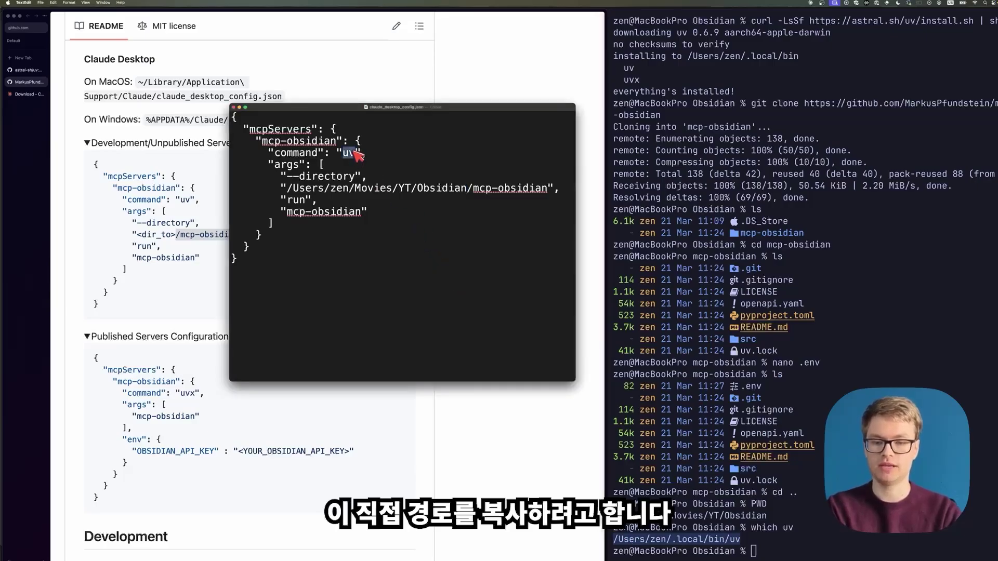
key("super+v")
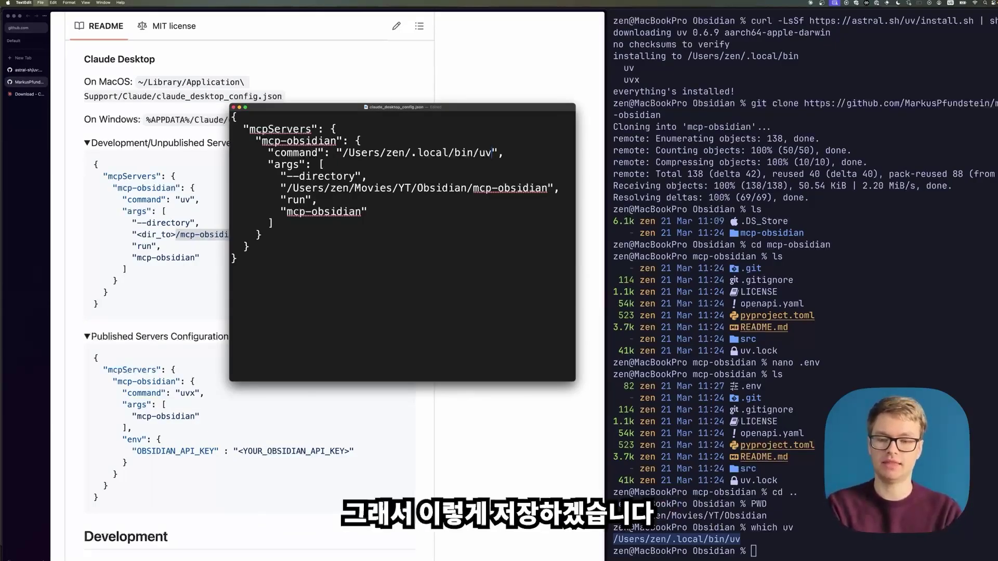
key("super+s")
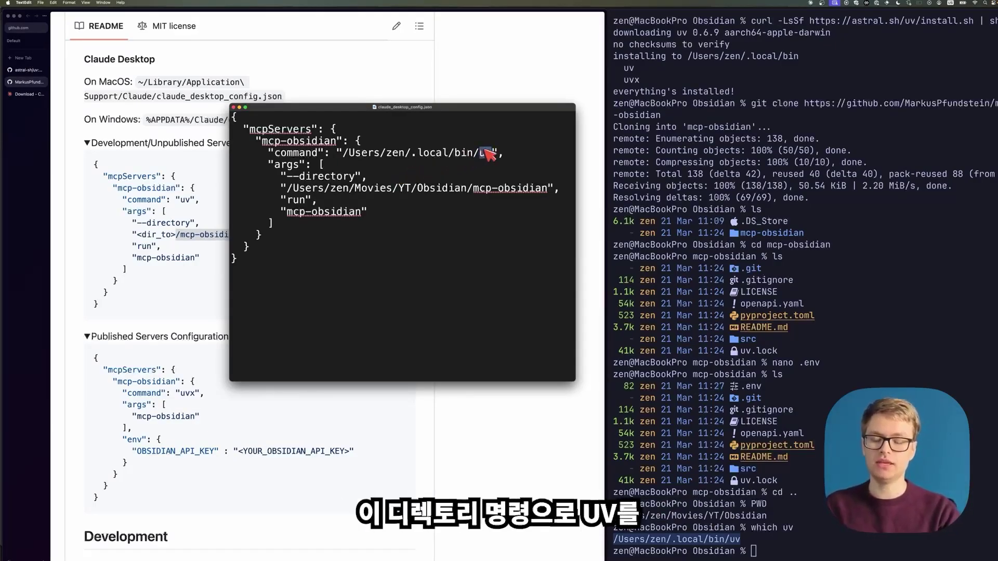
- Highlight the mcp-obsidian directory path and its run argument in the config
left_click_drag(285, 188, 555, 200)
left_click(361, 227)
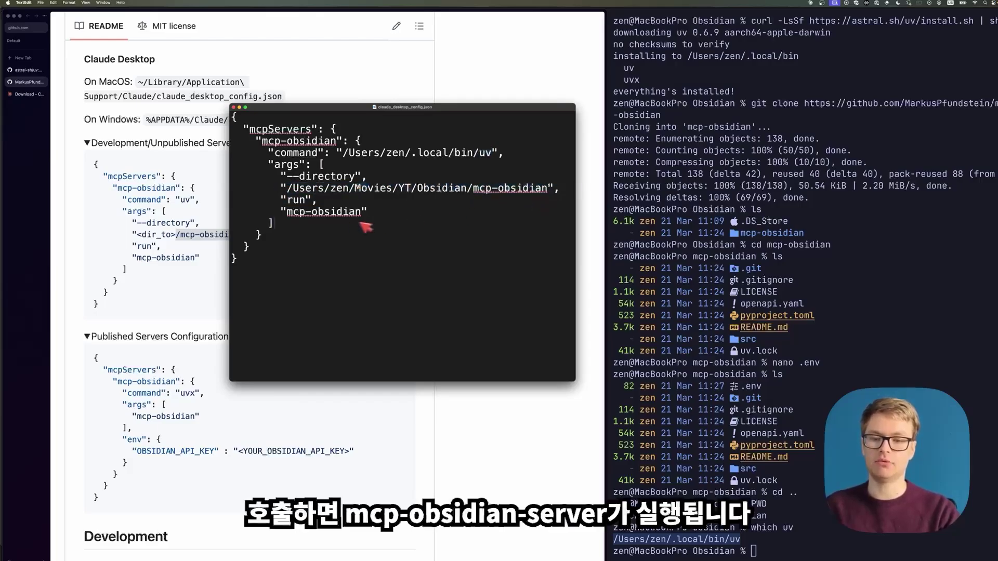
left_click_drag(281, 212, 395, 213)
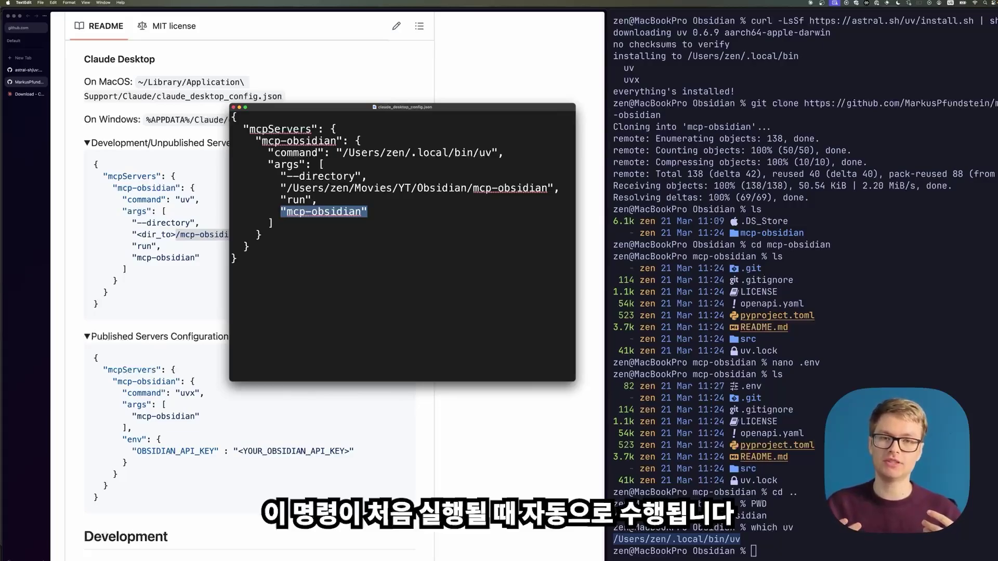
left_click(367, 212)
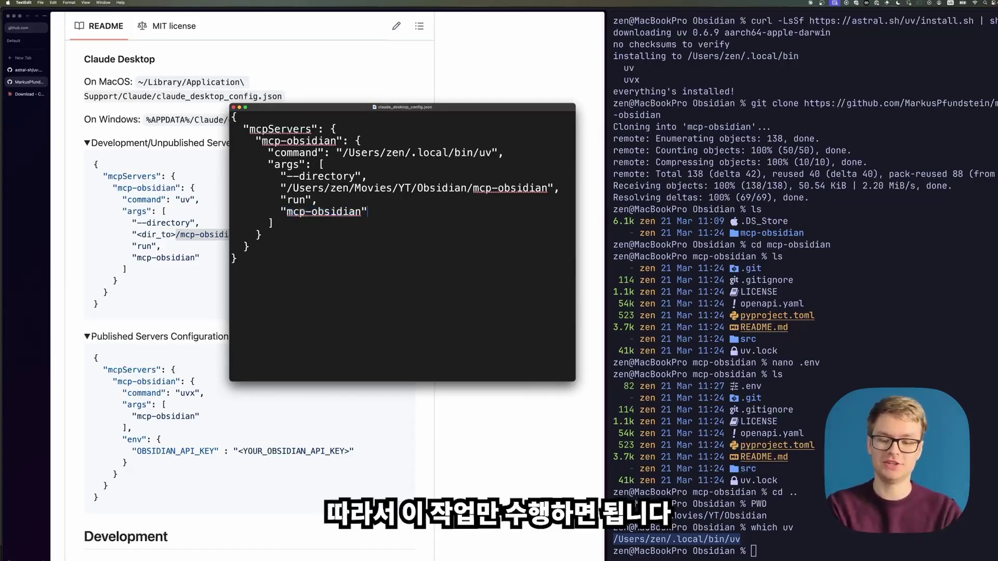
- Quit and relaunch Claude Desktop so it loads the mcp-obsidian server
key("super+q")
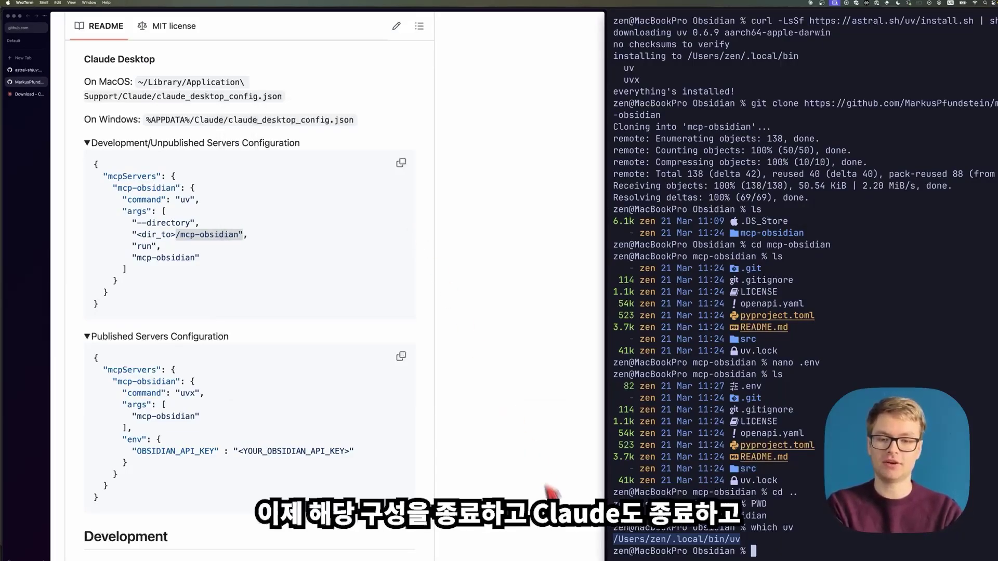
right_click(592, 554)
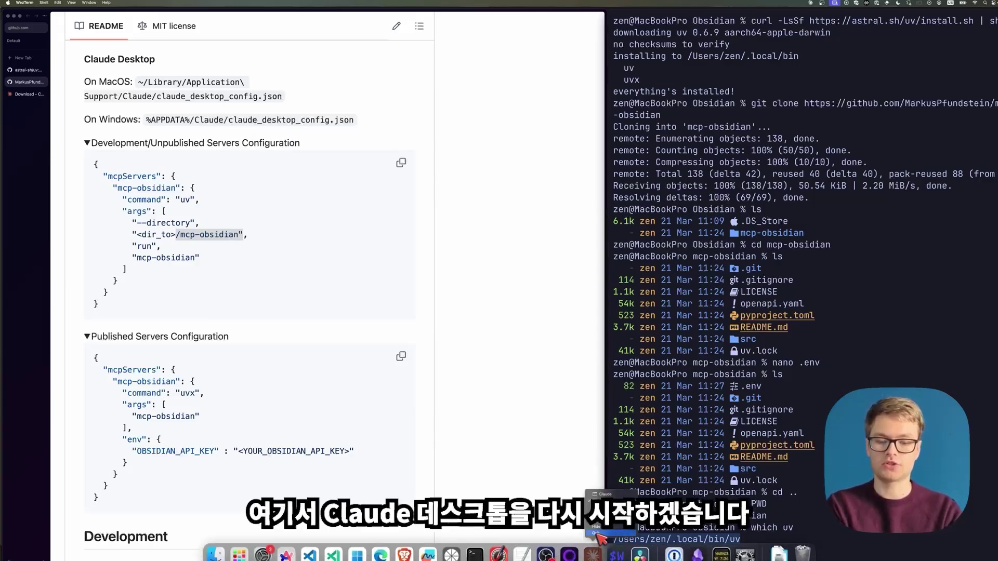
left_click(602, 538)
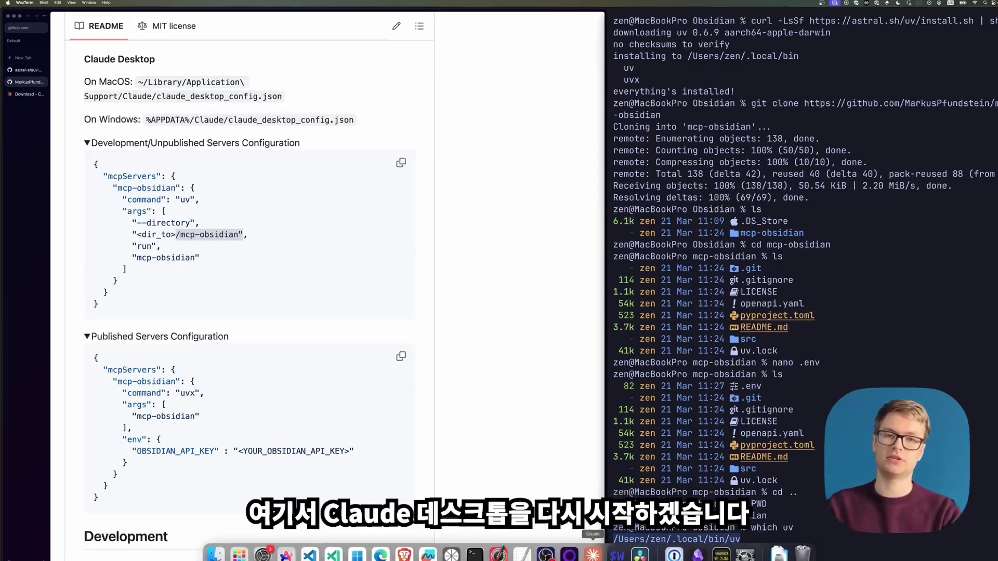
left_click(593, 554)
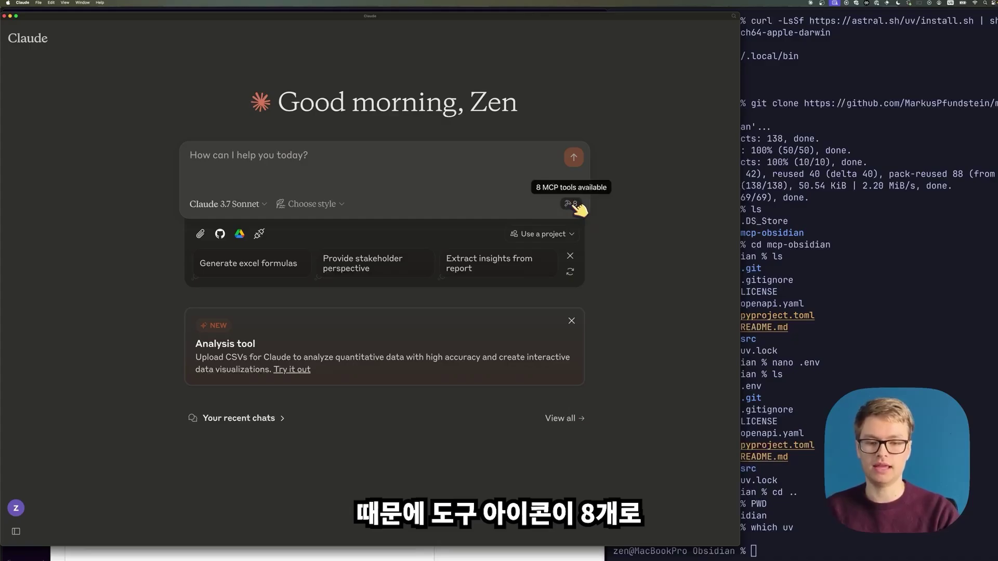
- Review the 8 mcp-obsidian tools, including obsidian_complex_search and obsidian_patch_content
left_click(570, 204)
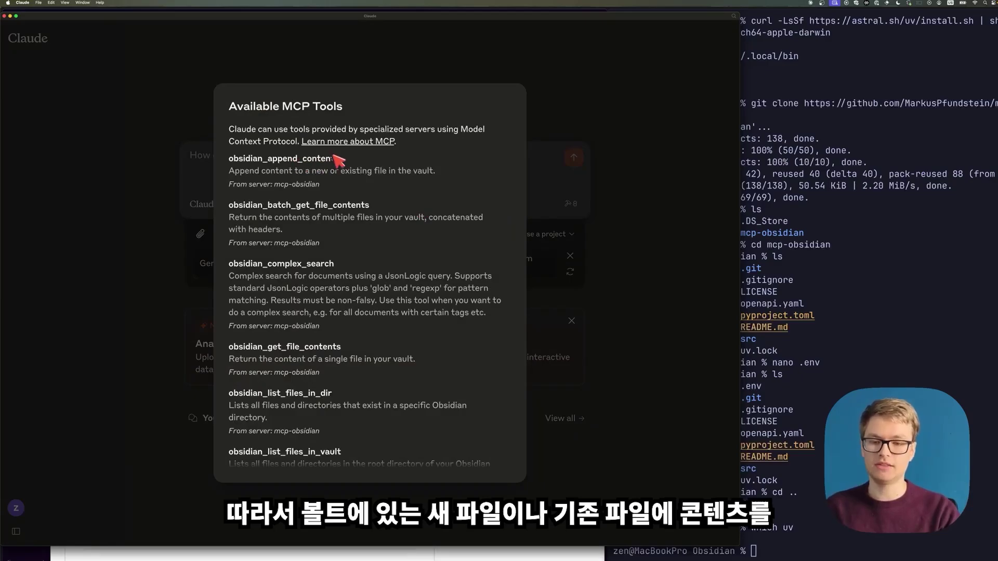
scroll(405, 179, "down", 2)
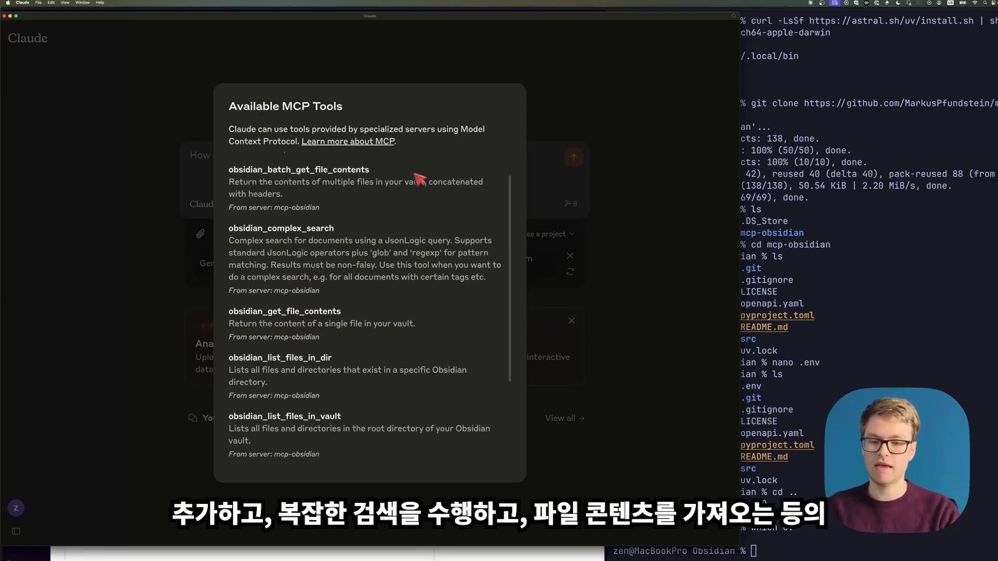
scroll(343, 224, "down", 2)
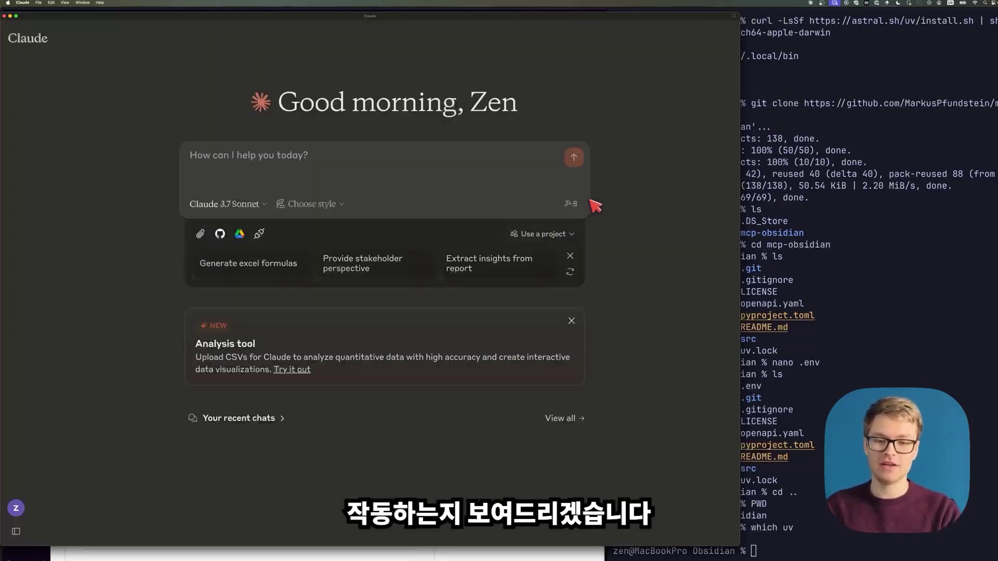
- Dismiss the MCP tools list and show the MCP Test vault beside Claude
left_click(592, 206)
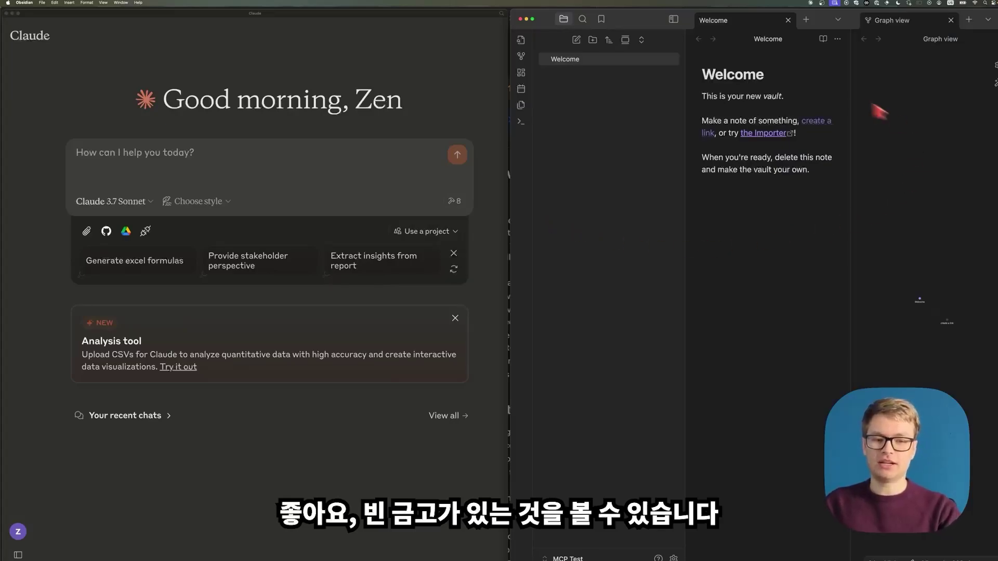
- Ask Claude to 'Create a new file with random facts in Obsidian' and allow its Obsidian tool
left_click(316, 181)
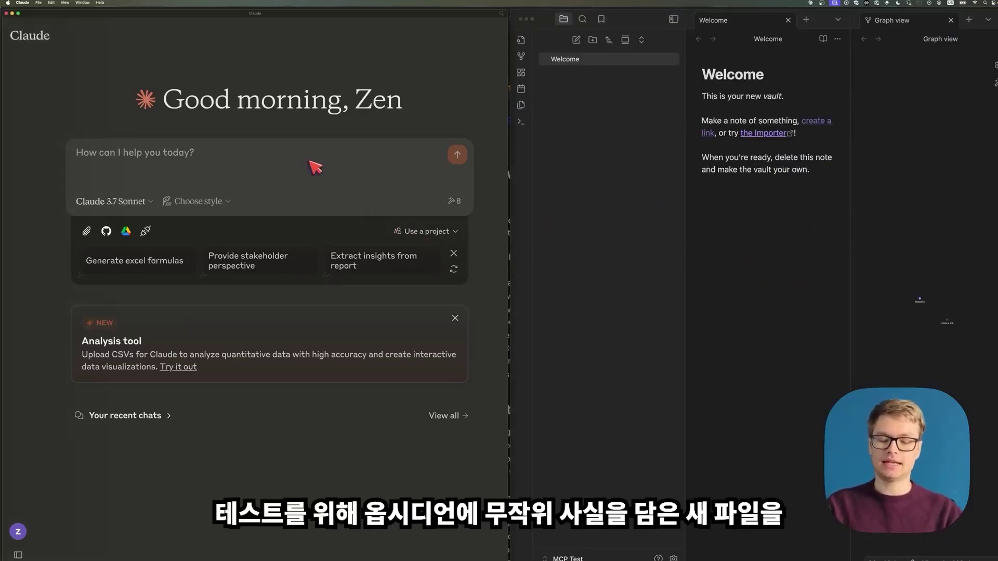
type("Create a new file with random facts")
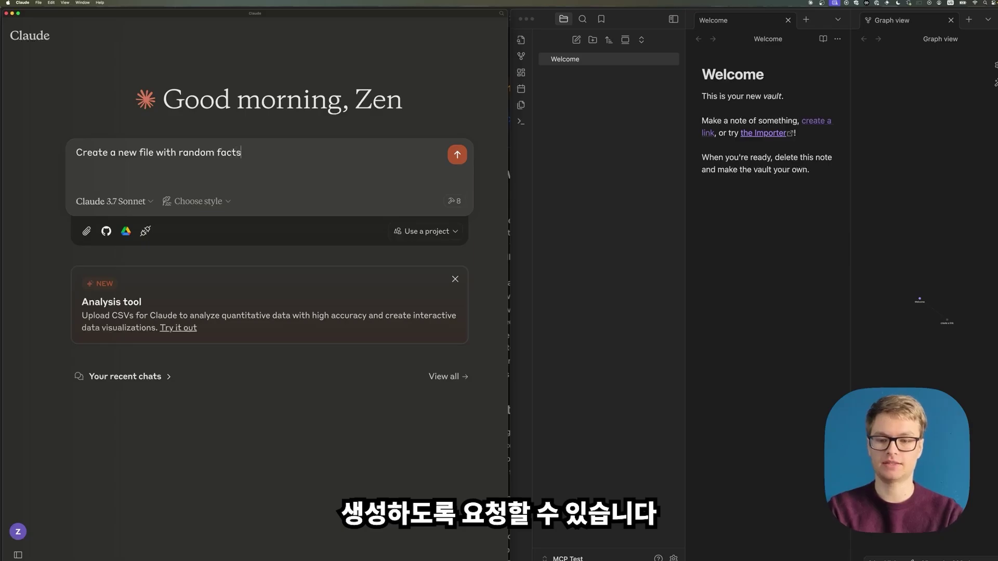
type(" in Obsidian")
key("Return")
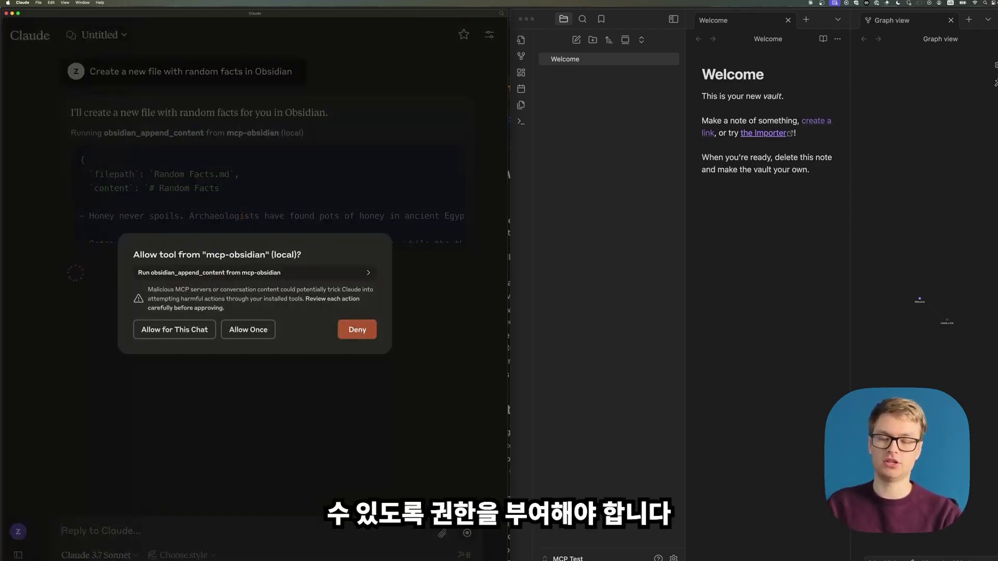
left_click(177, 332)
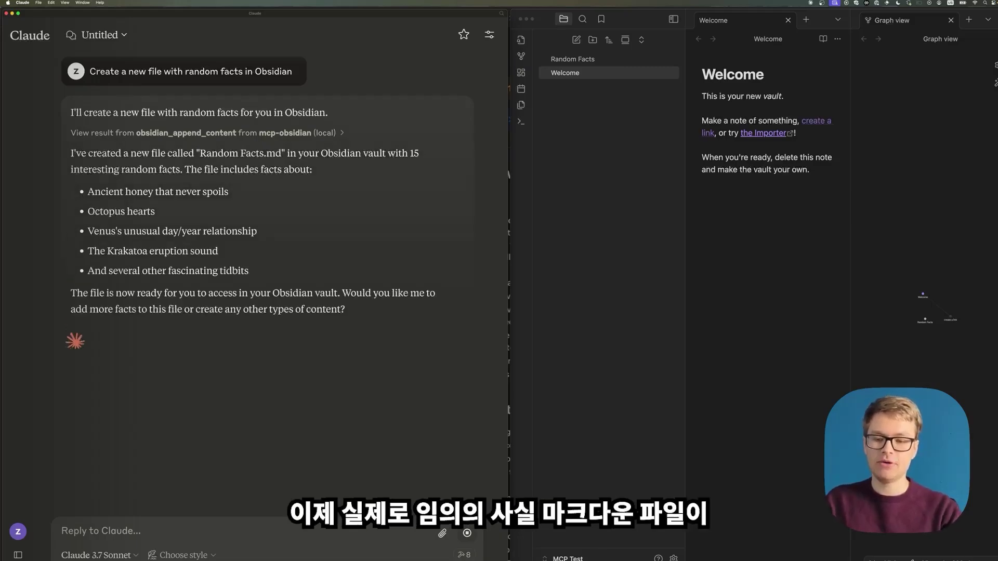
- Open Random Facts, scroll through its facts, and widen the editor by narrowing the file list
left_click(578, 65)
left_click(581, 62)
scroll(693, 192, "down", 10)
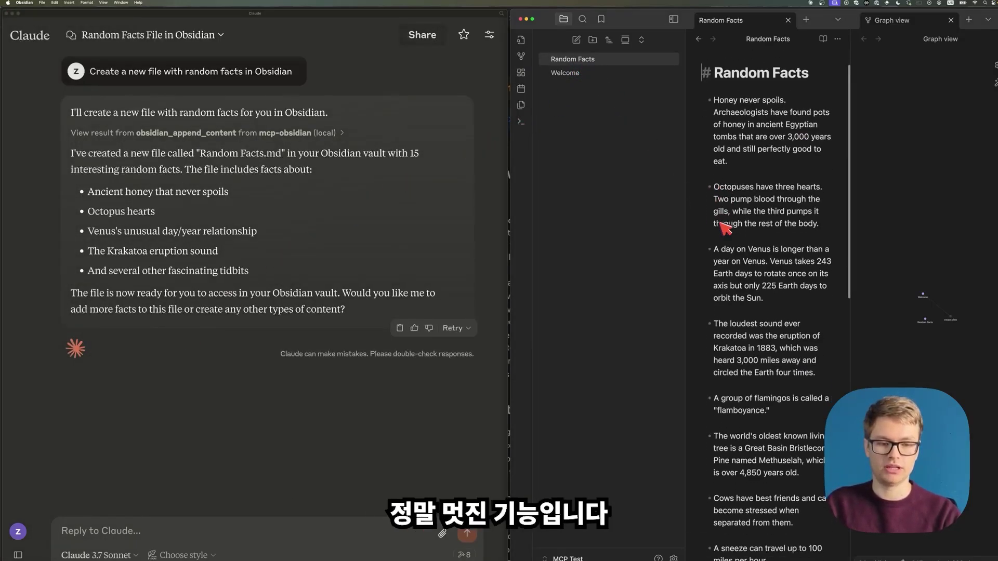
left_click_drag(685, 272, 589, 278)
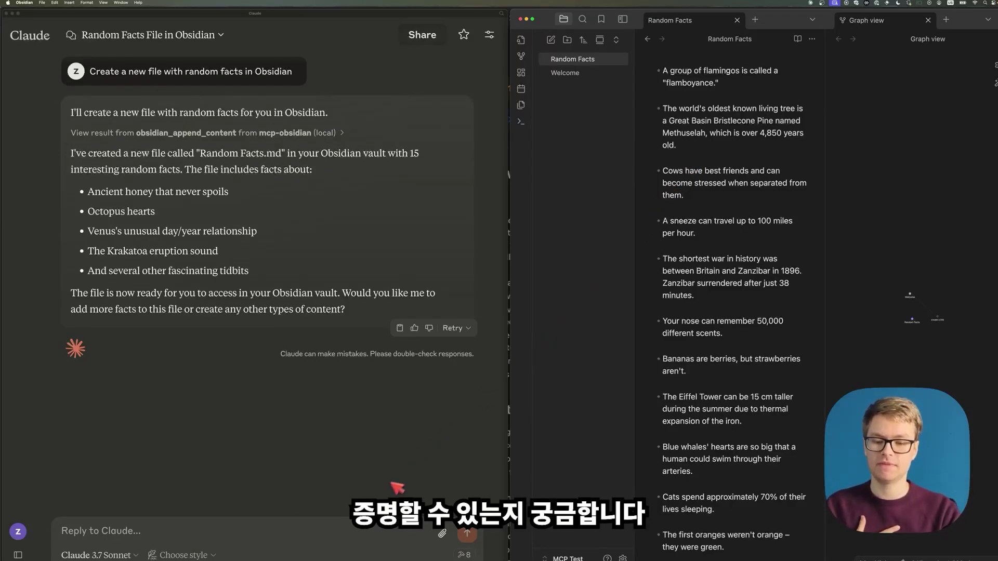
- Ask Claude to add meaningful connections to Random Facts and create linked notes to fill the graph view
left_click(362, 529)
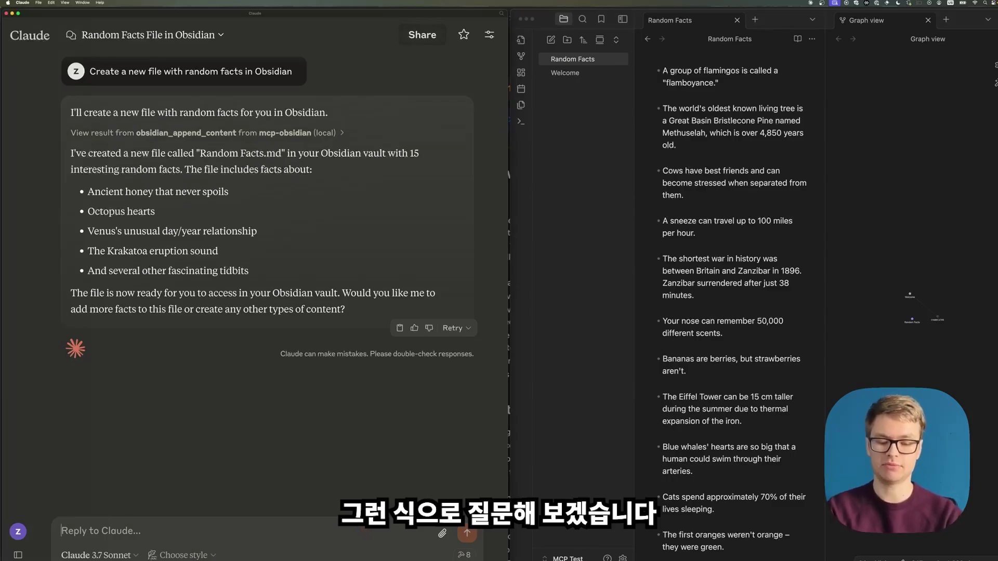
type("I want you to prove you can create")
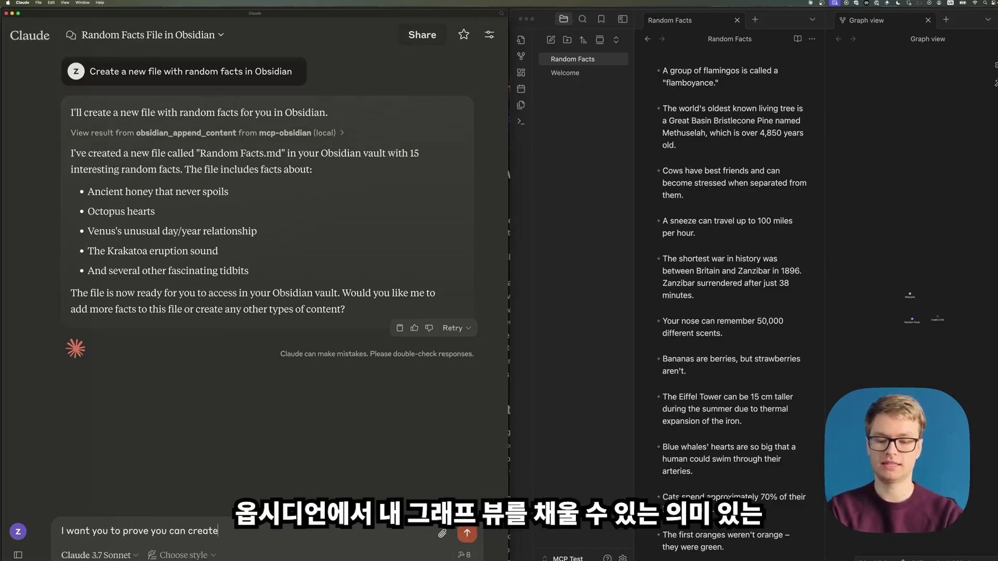
type(" meaningful c")
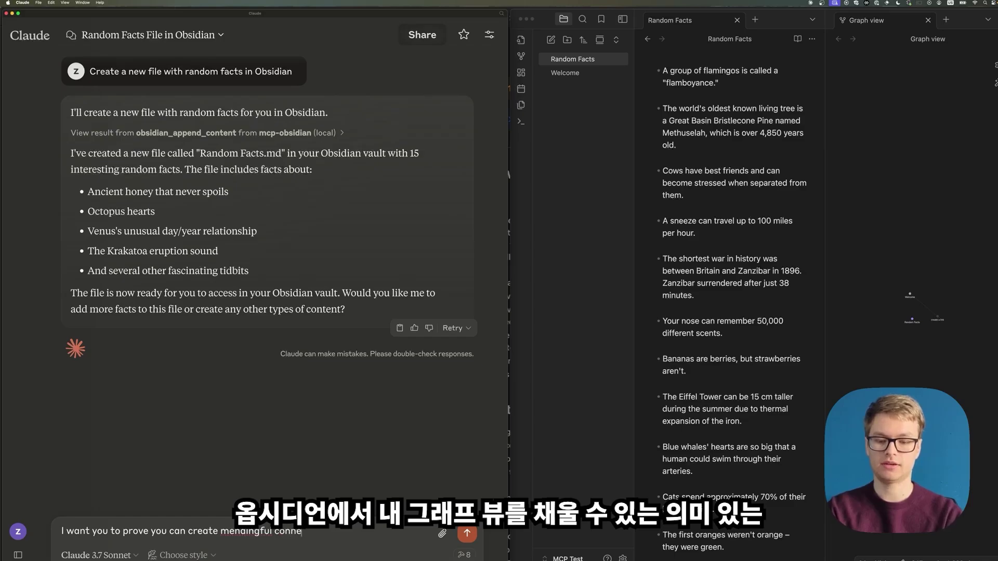
type("onne")
double_click(263, 530)
type("meaningful connections to fill up my graph")
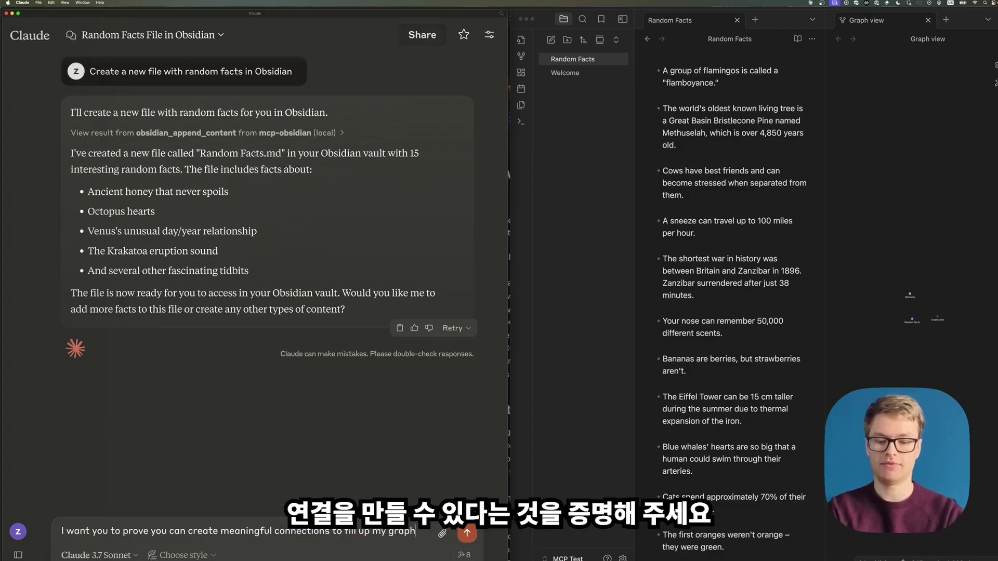
type(" view")
type(" in Obsidian. Edit the file to add a")
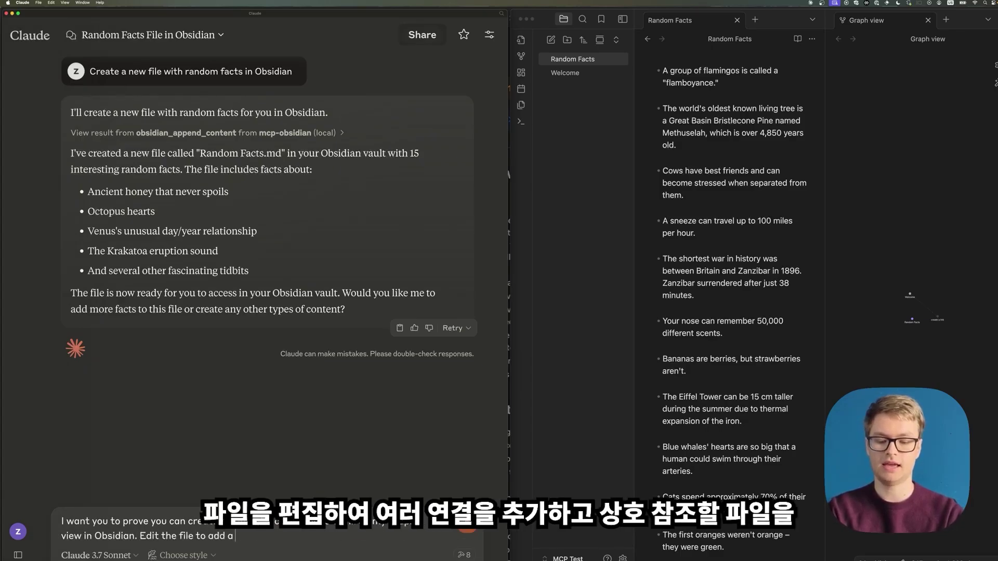
type(" bunch of connections an")
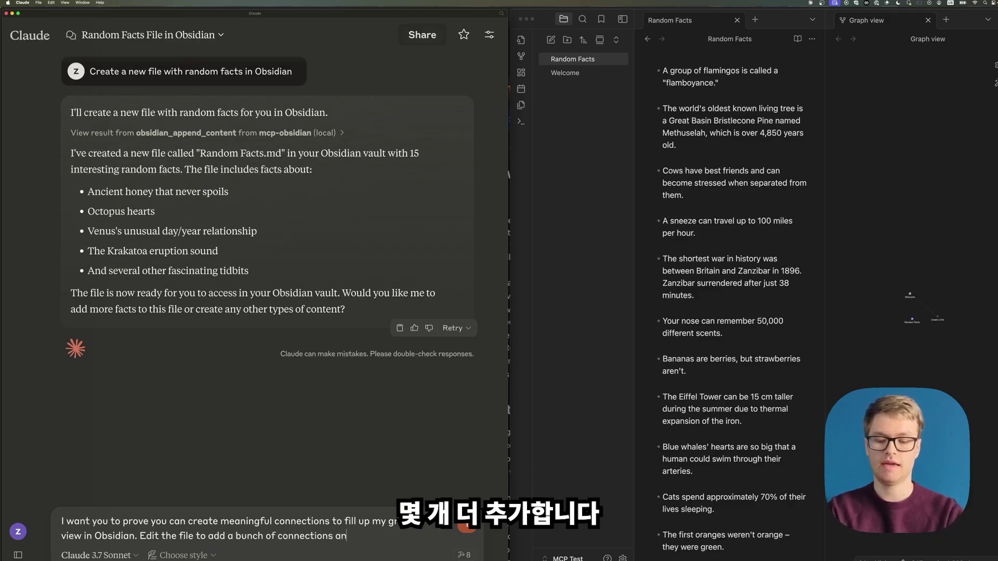
type("d add a few more files")
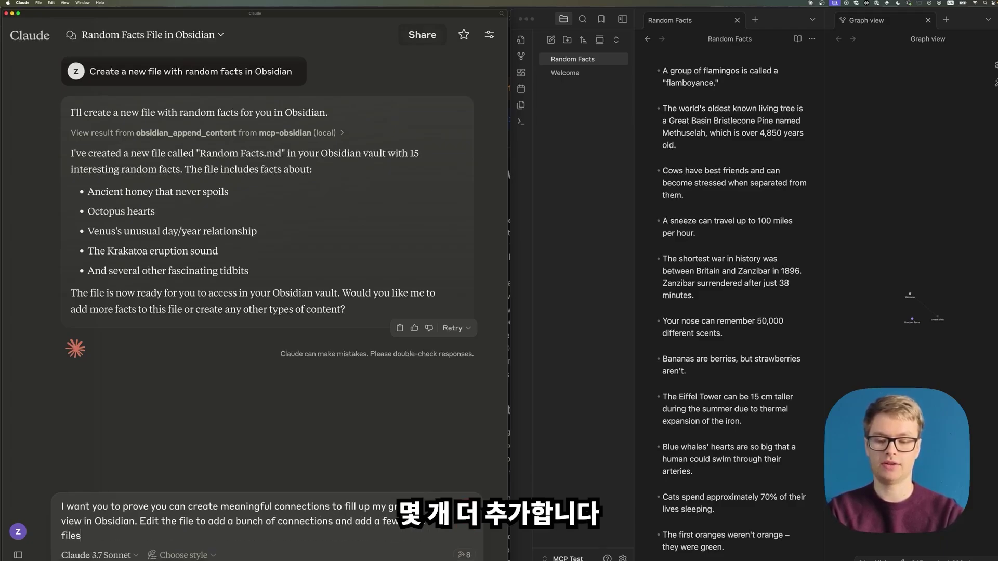
type(" to cross-reference")
key("Return")
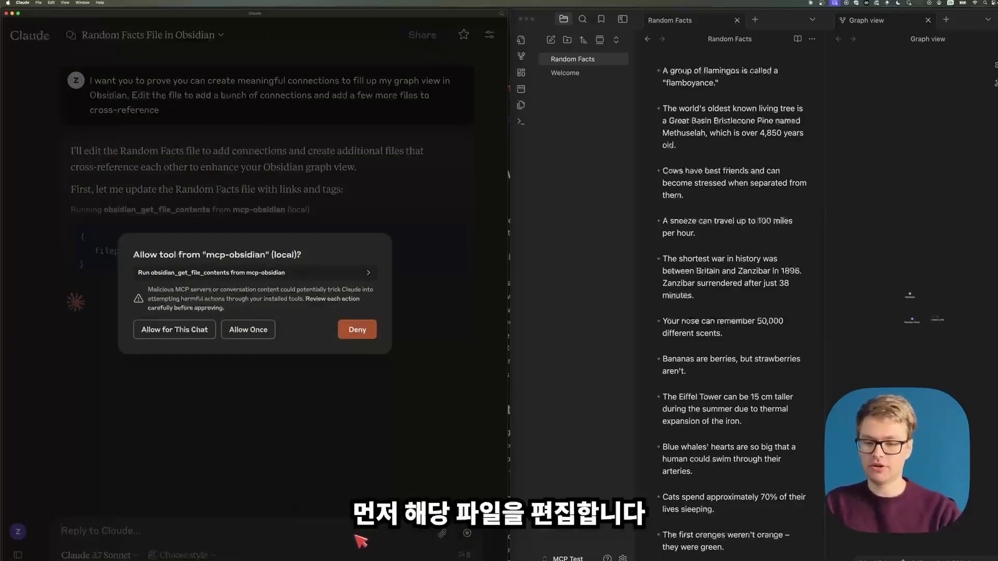
- Allow Claude's Obsidian tool, then close Random Facts and zoom into the graph of linked fact notes
left_click(190, 330)
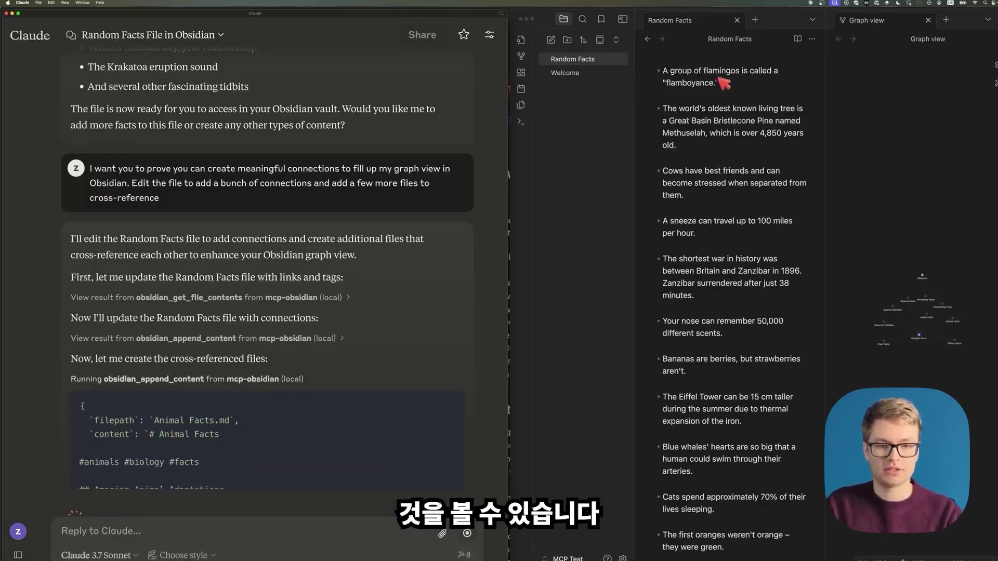
left_click(737, 20)
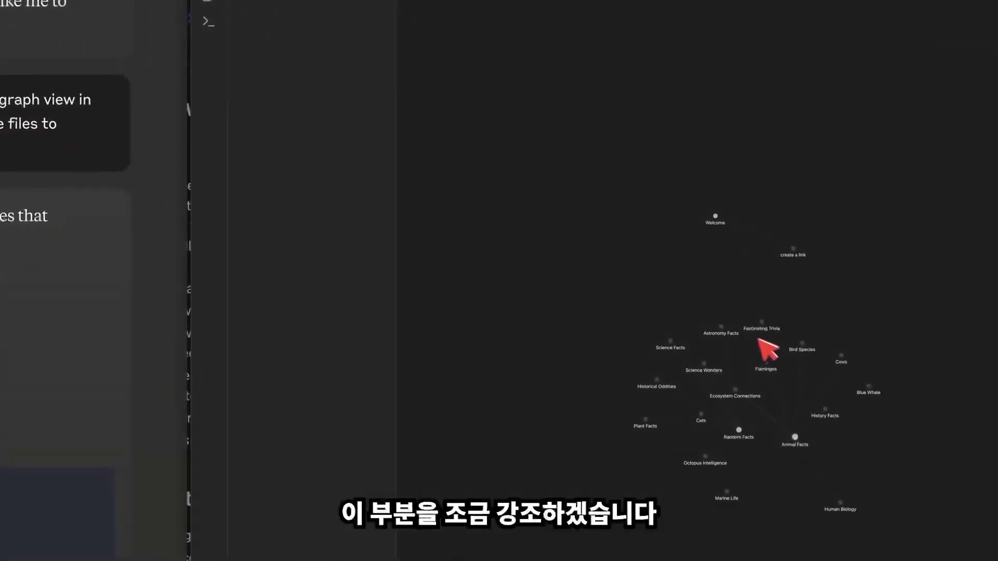
scroll(780, 354, "up", 8)
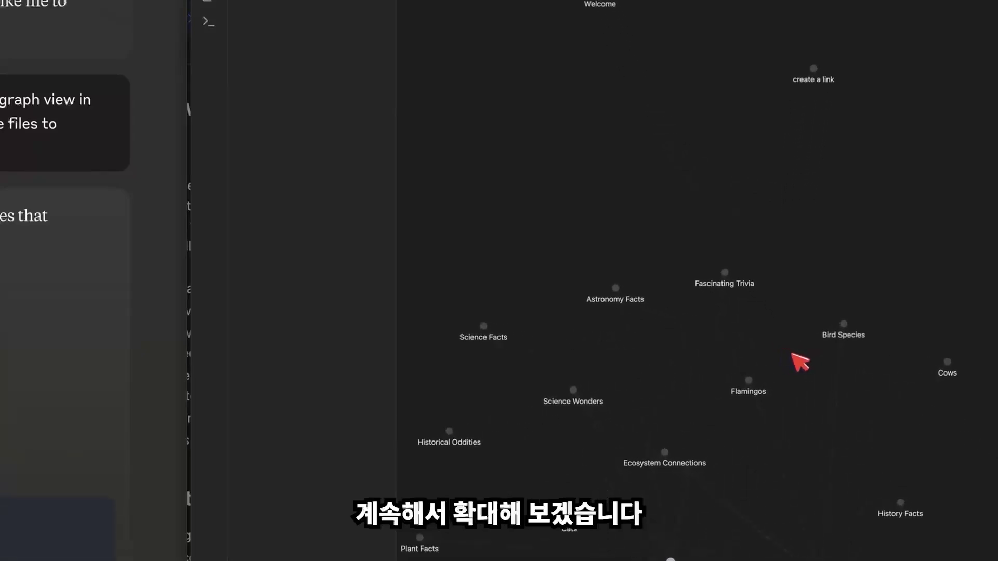
scroll(795, 312, "up", 6)
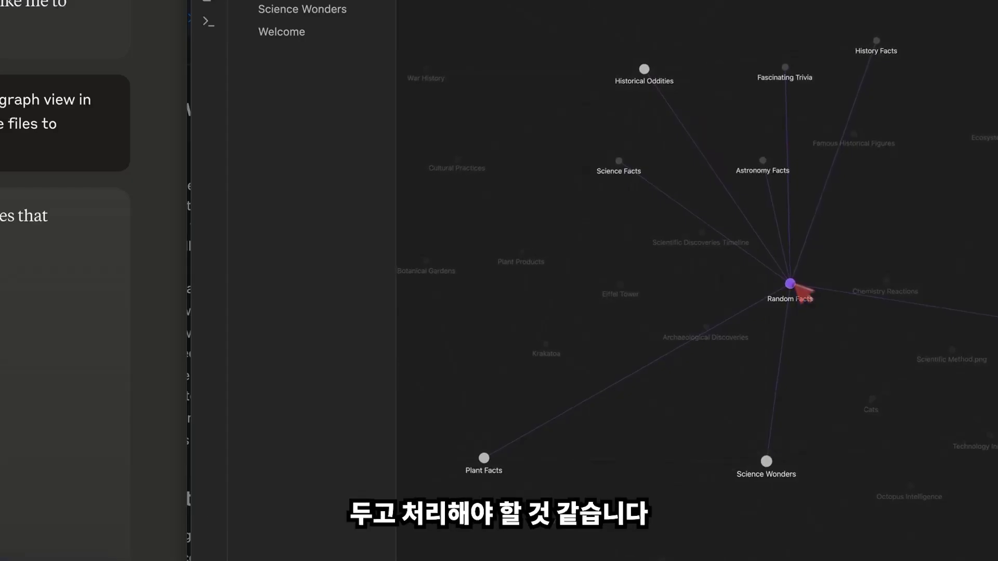
scroll(31, 447, "down", 4)
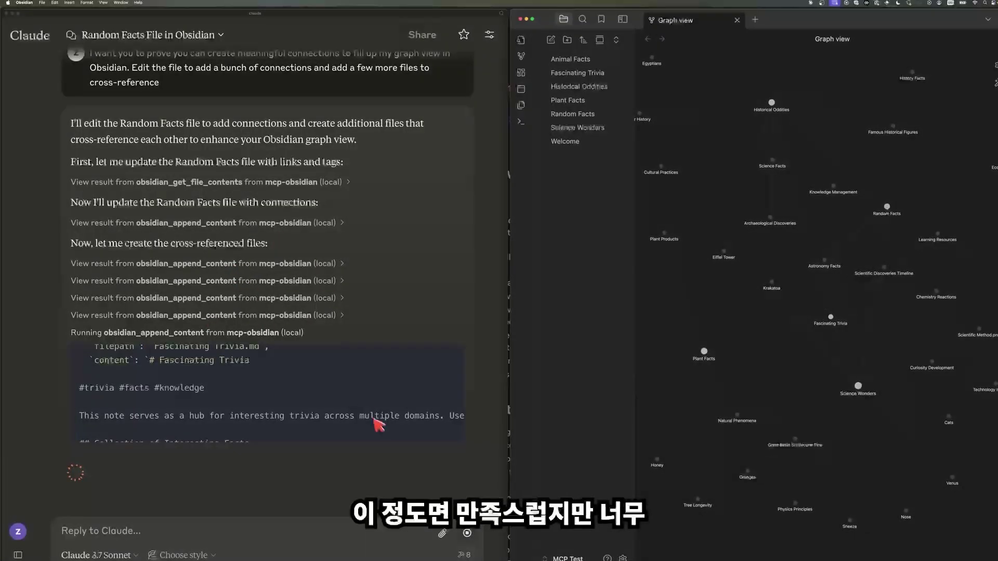
- Stop Claude's reply and open the Historical Oddities note from the graph view
left_click(467, 533)
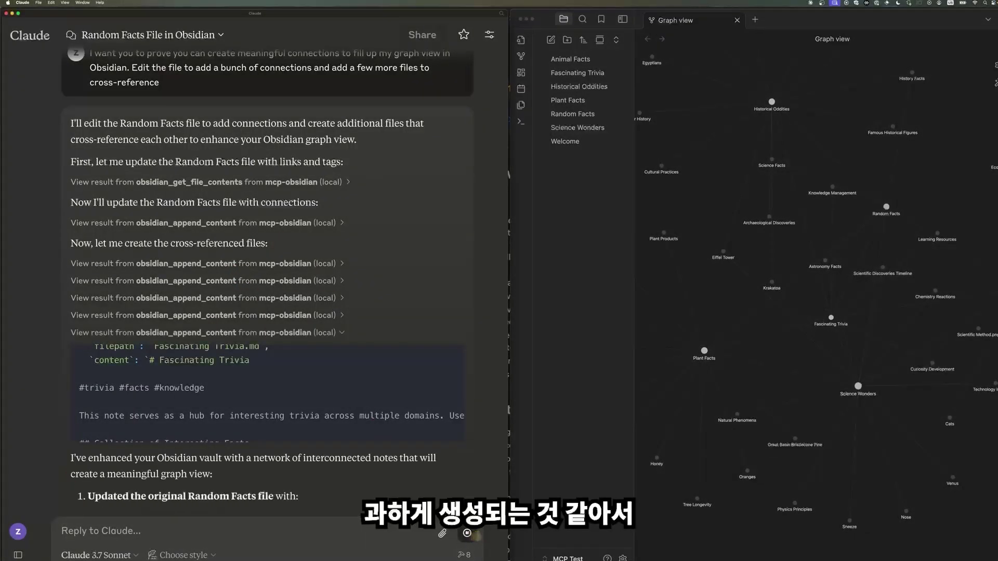
left_click(466, 533)
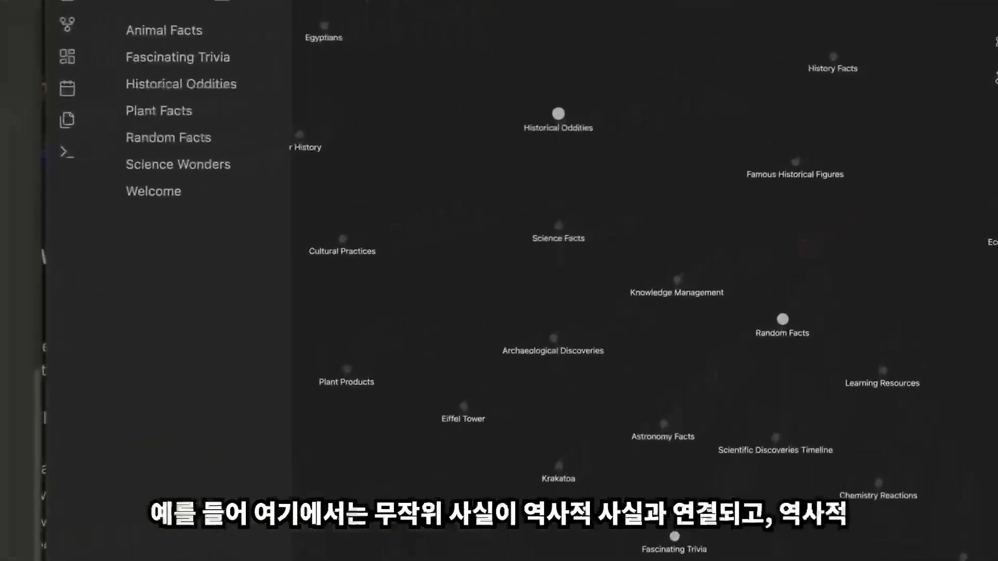
mouse_move(782, 320)
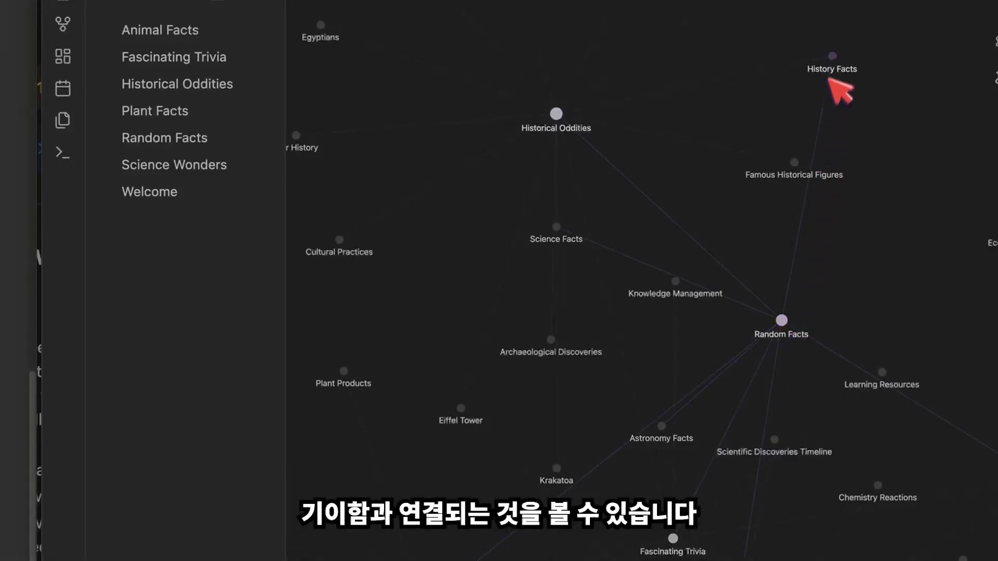
mouse_move(832, 55)
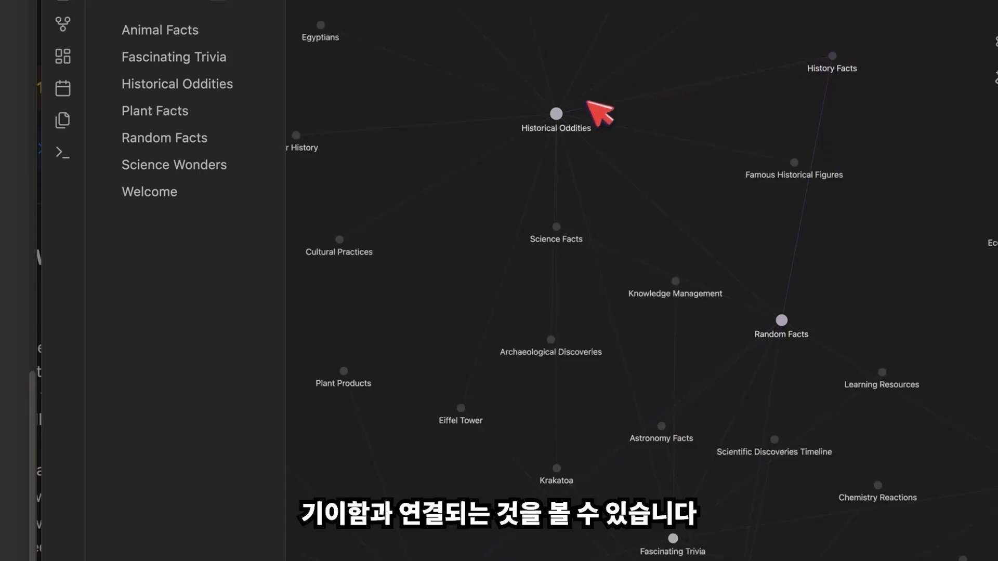
mouse_move(558, 114)
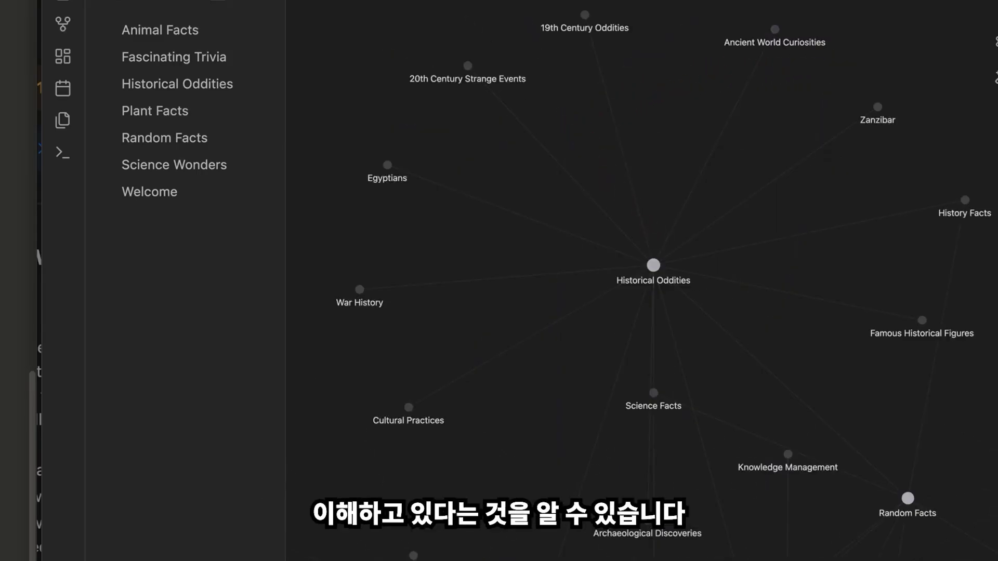
left_click(653, 265)
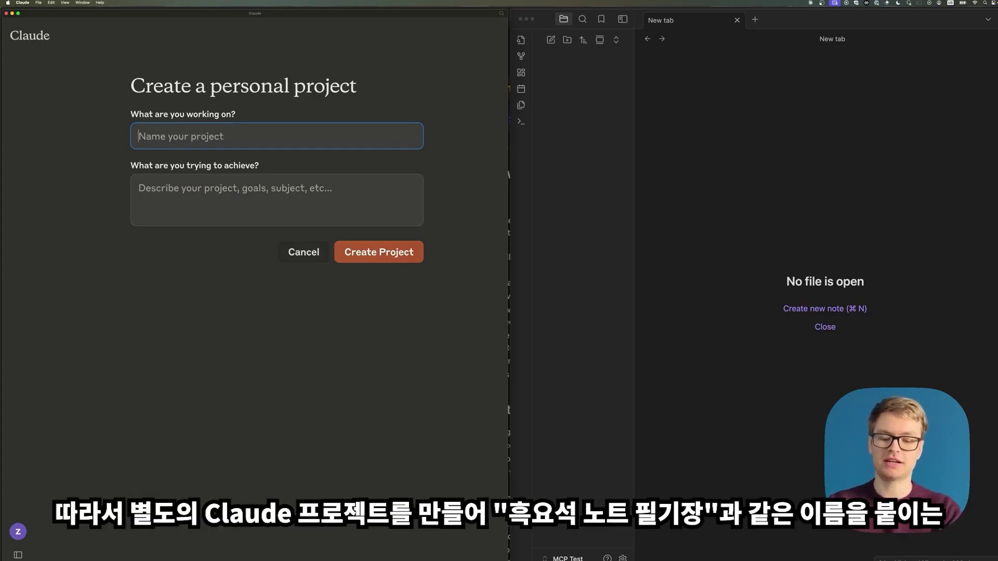
- Create the 'Obsidian Note Taker' project with instructions to use the Obsidian MCP tool as much as possible
type("Obsidian Not")
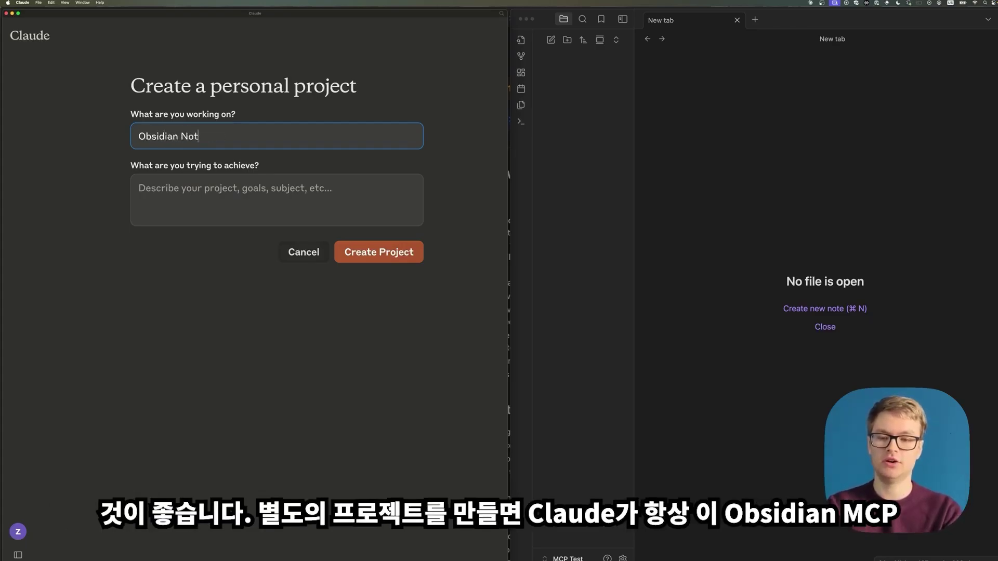
type("e Taker")
key("Return")
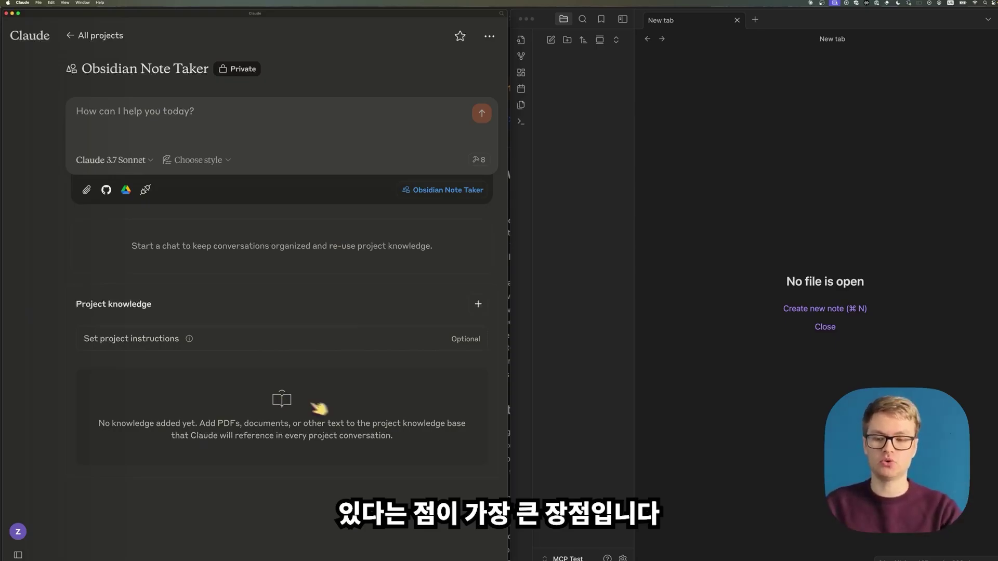
left_click(478, 304)
left_click(429, 299)
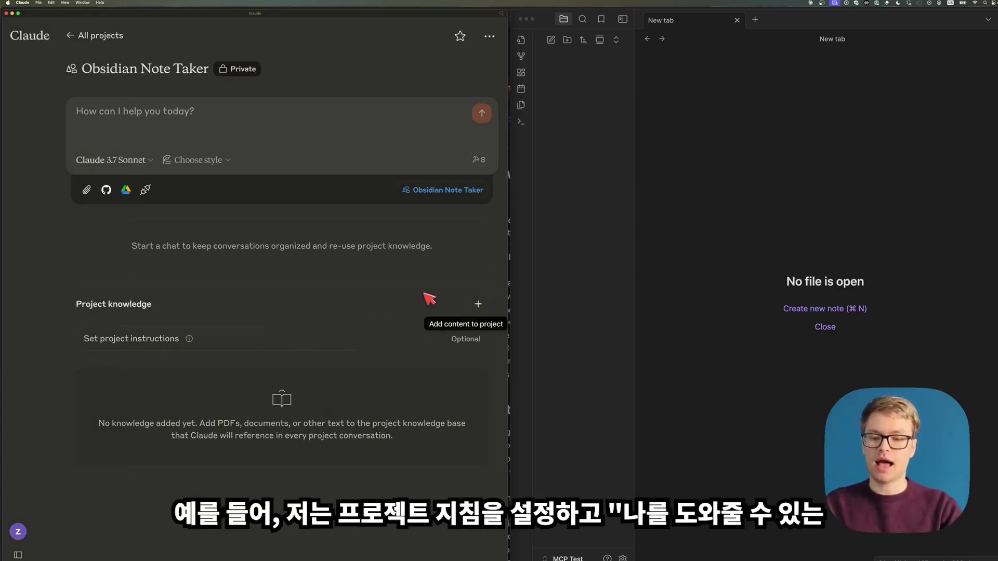
left_click(466, 342)
type("Us")
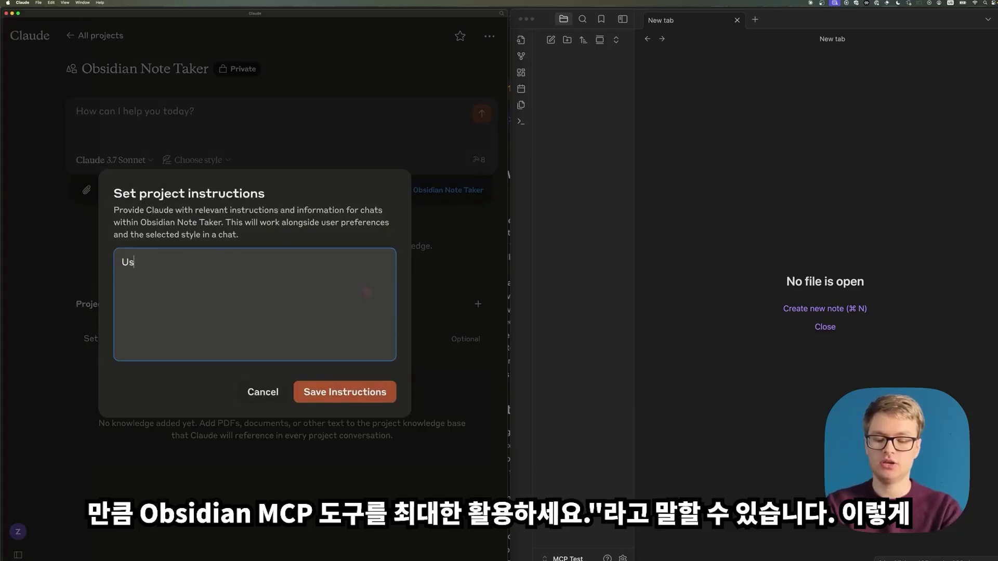
type("e the Obsidian MCP tool as much as possible to help me out.")
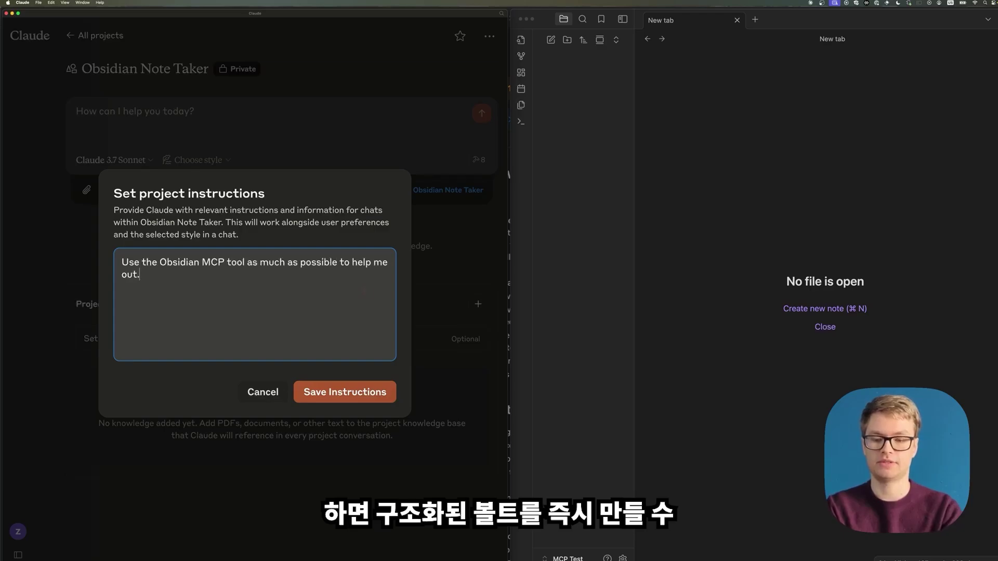
left_click(376, 391)
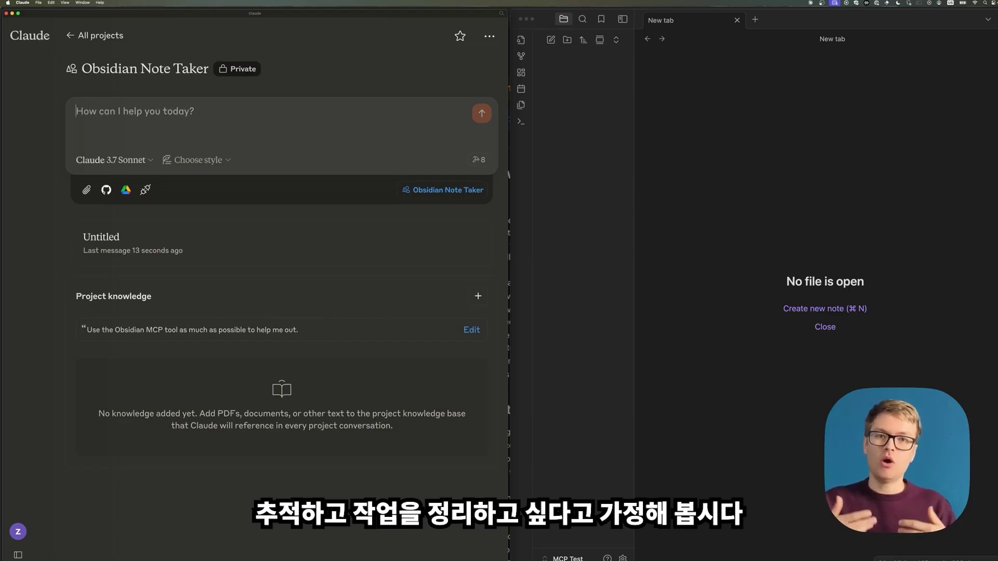
- Send the pasted PARA vault request and approve Claude listing vault files and writing notes
type("Fill up my vault with example folder/file structures so I can follow the PARA method")
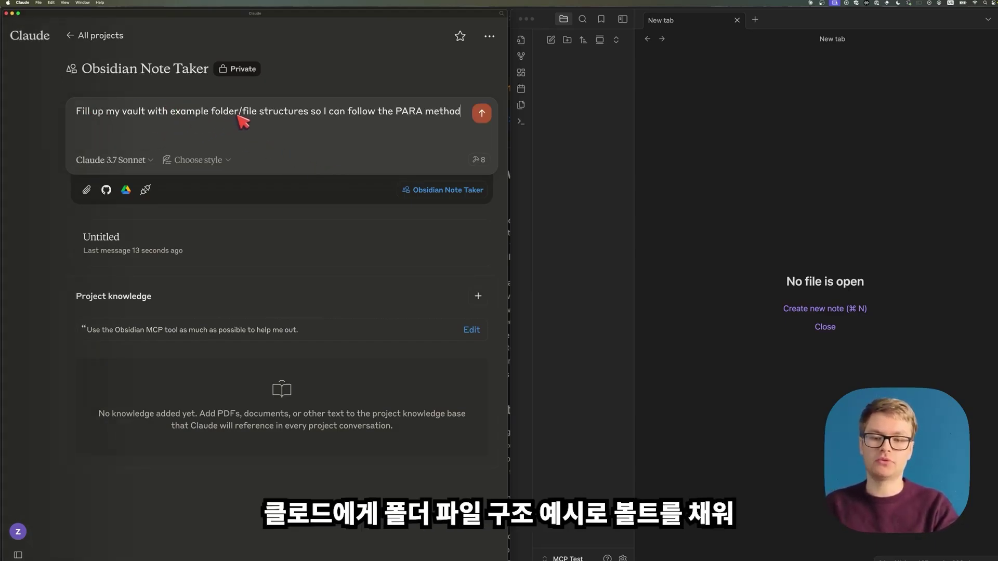
left_click(481, 112)
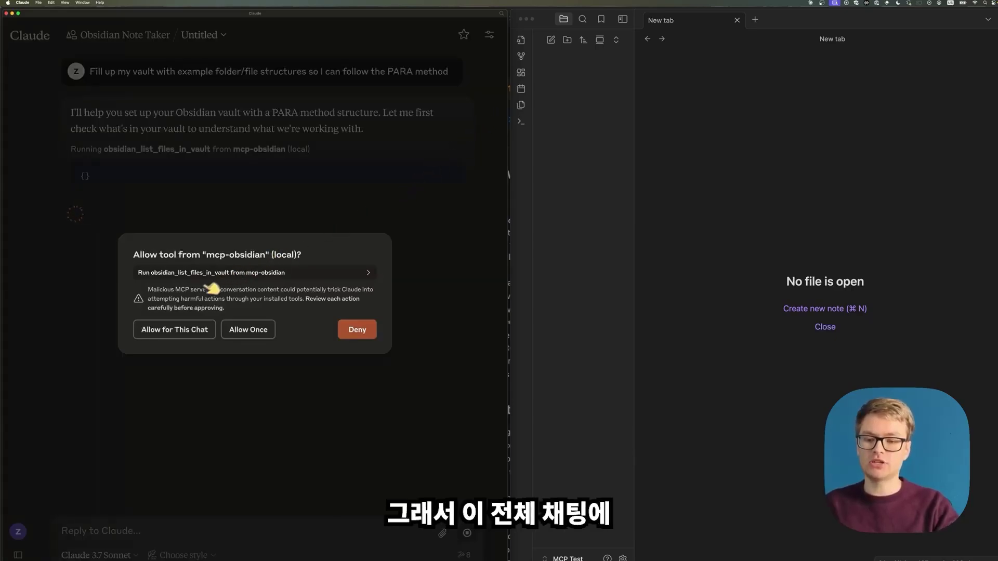
left_click(175, 325)
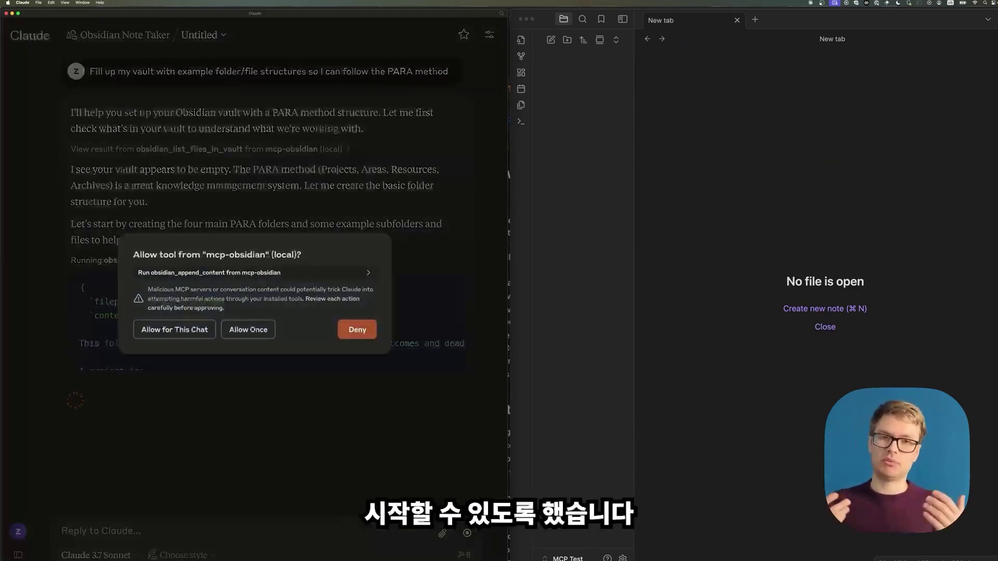
left_click(174, 333)
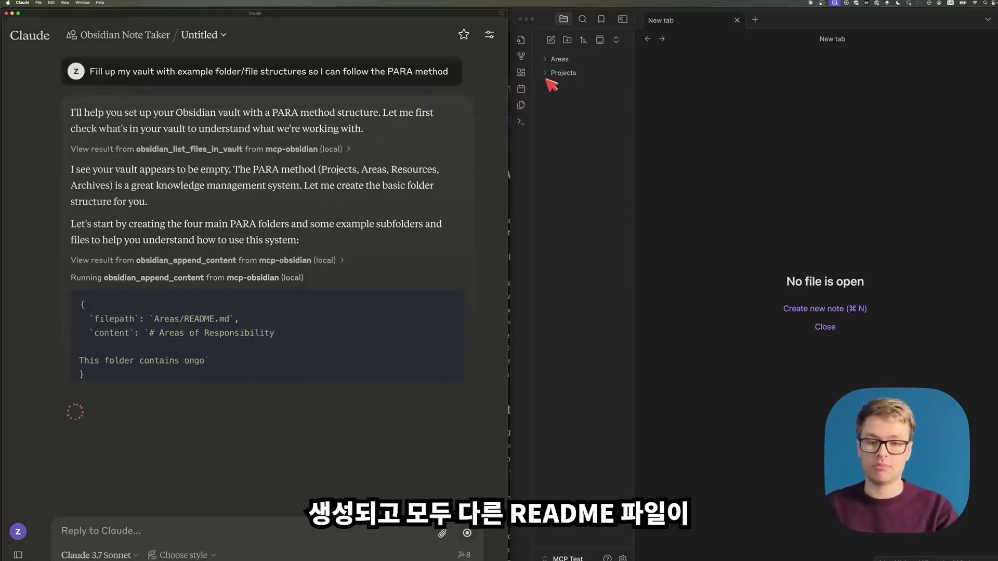
- Expand the Projects, Areas and Archive folders and read the Areas, Projects, Resources and Archive READMEs
left_click(563, 74)
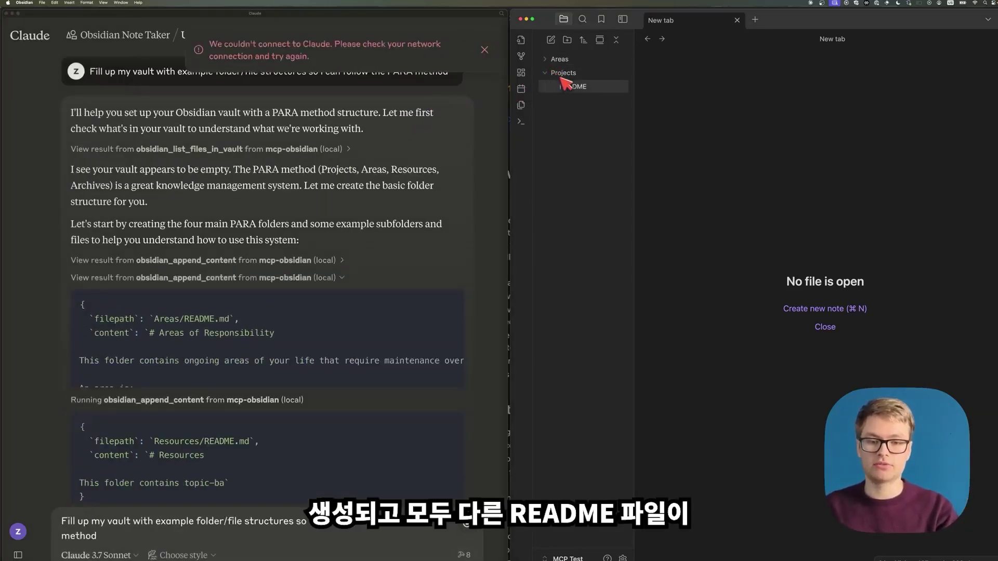
left_click(597, 87)
left_click(625, 111)
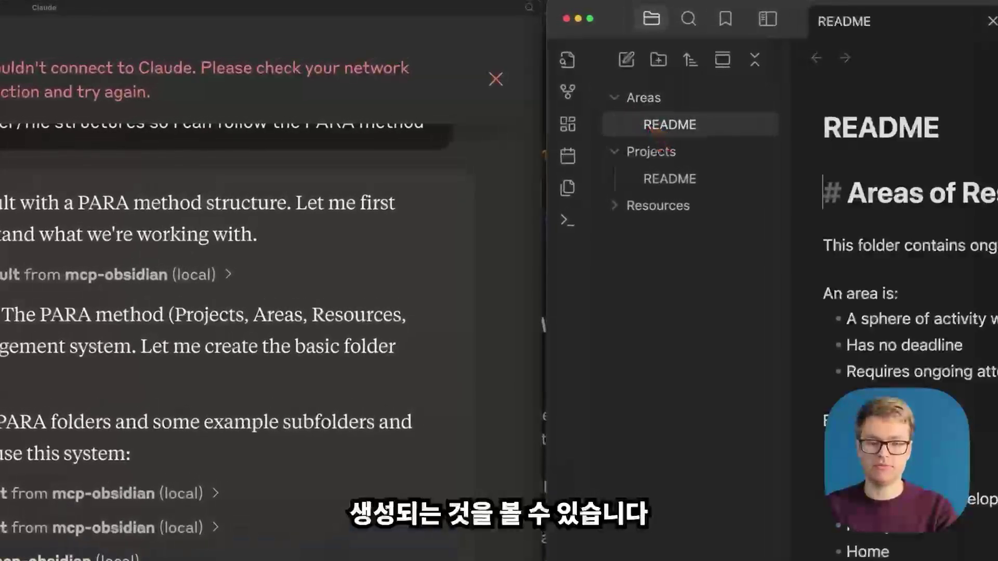
left_click(673, 183)
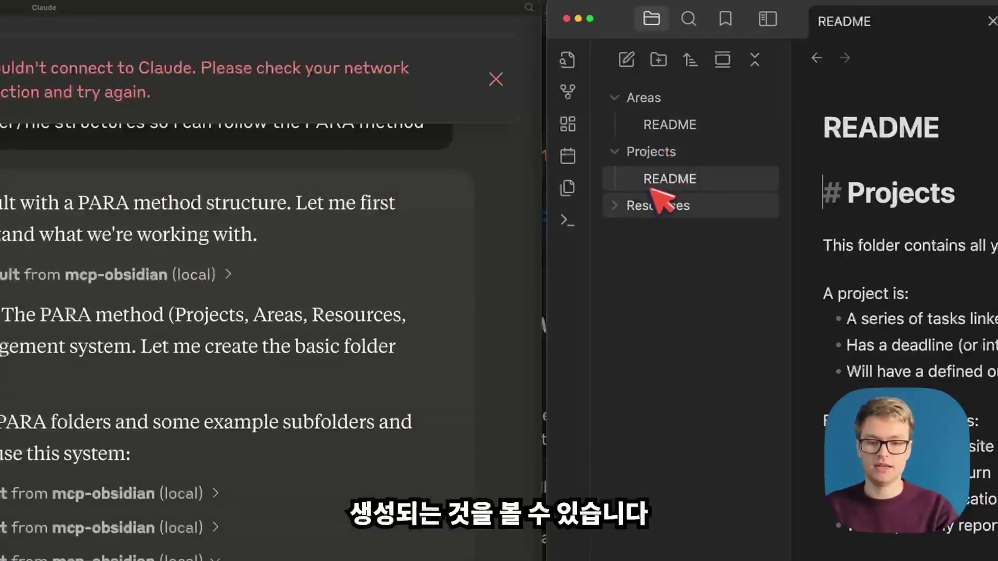
left_click(647, 258)
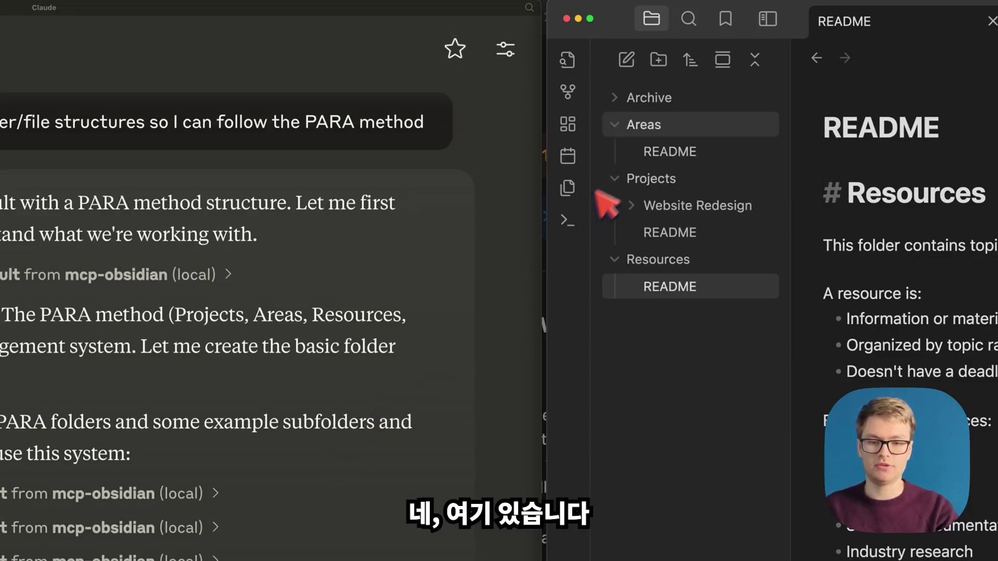
left_click(625, 102)
left_click(647, 123)
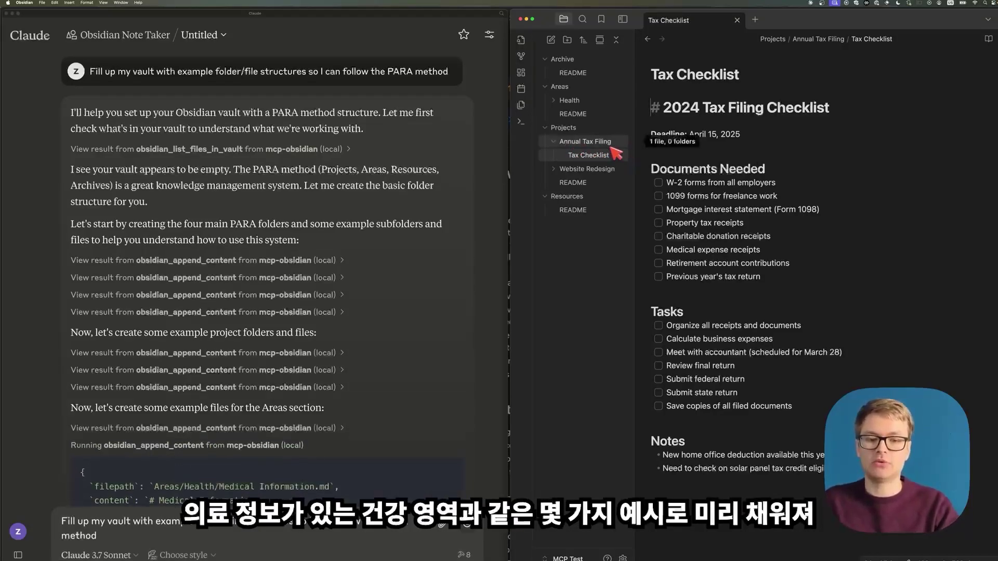
- Expand Areas > Health and read the Fitness Tracking and Medical Information notes
left_click(569, 101)
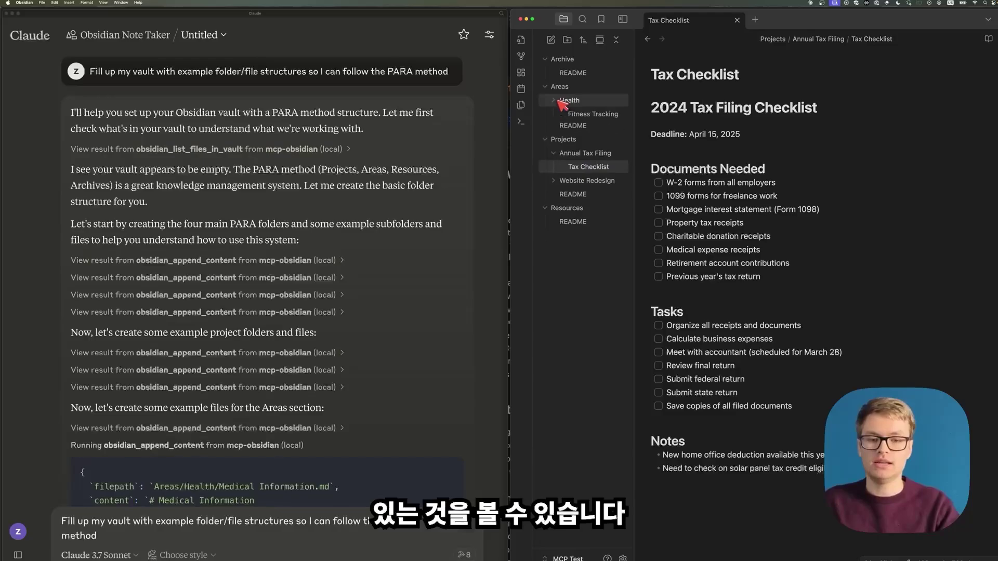
left_click(579, 114)
left_click(579, 128)
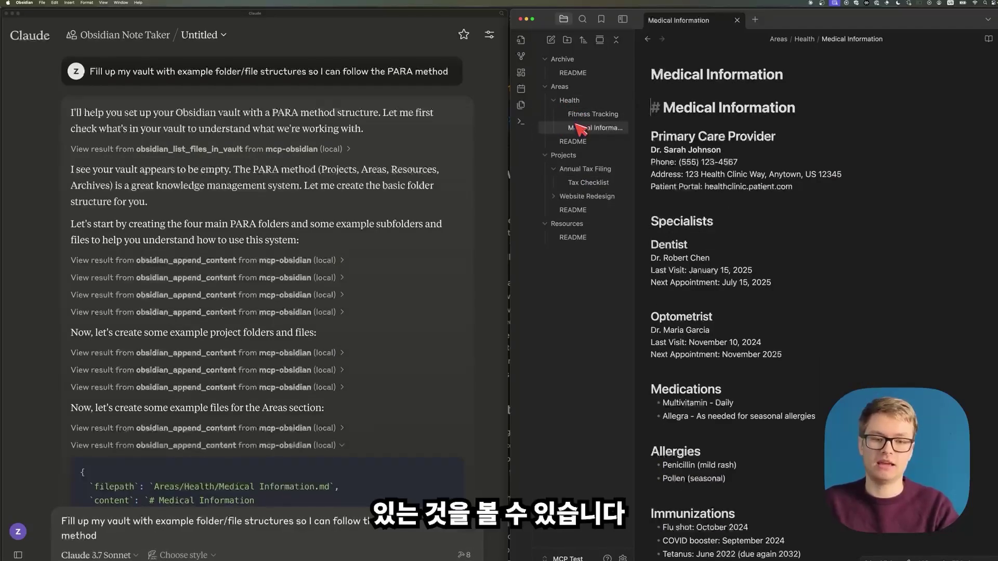